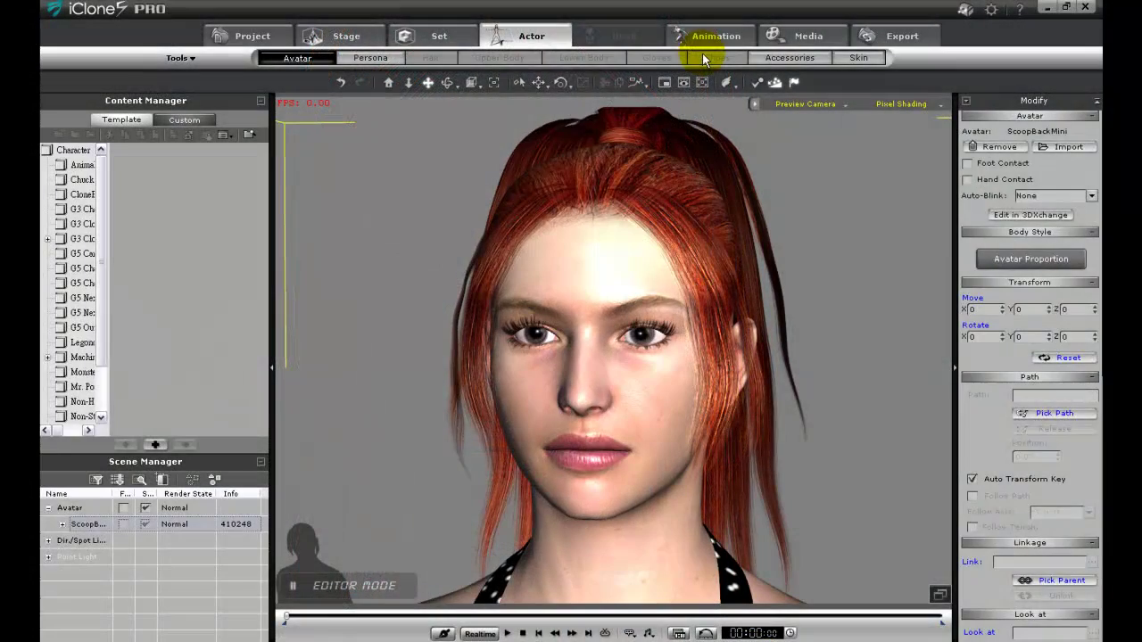
- Switch to the Animation tab to bring up the Motion tools for the red-haired avatar
click(705, 37)
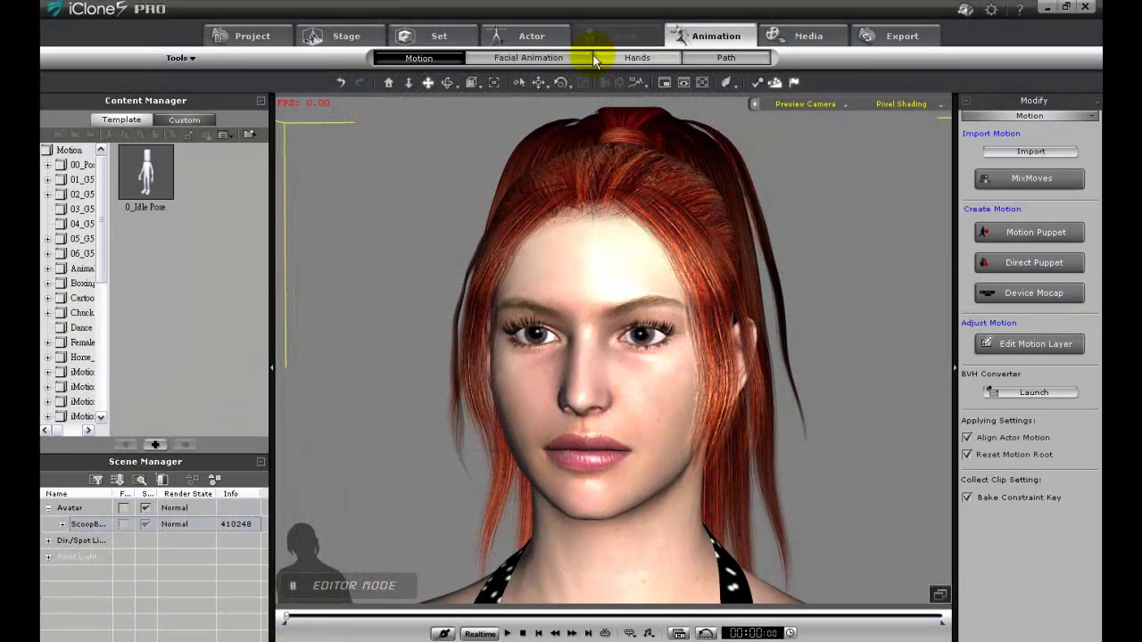
- Generate a text-to-speech lip-sync from the pasted 'Hi there! I'm virtual and intangible…' paragraph and play it
click(526, 57)
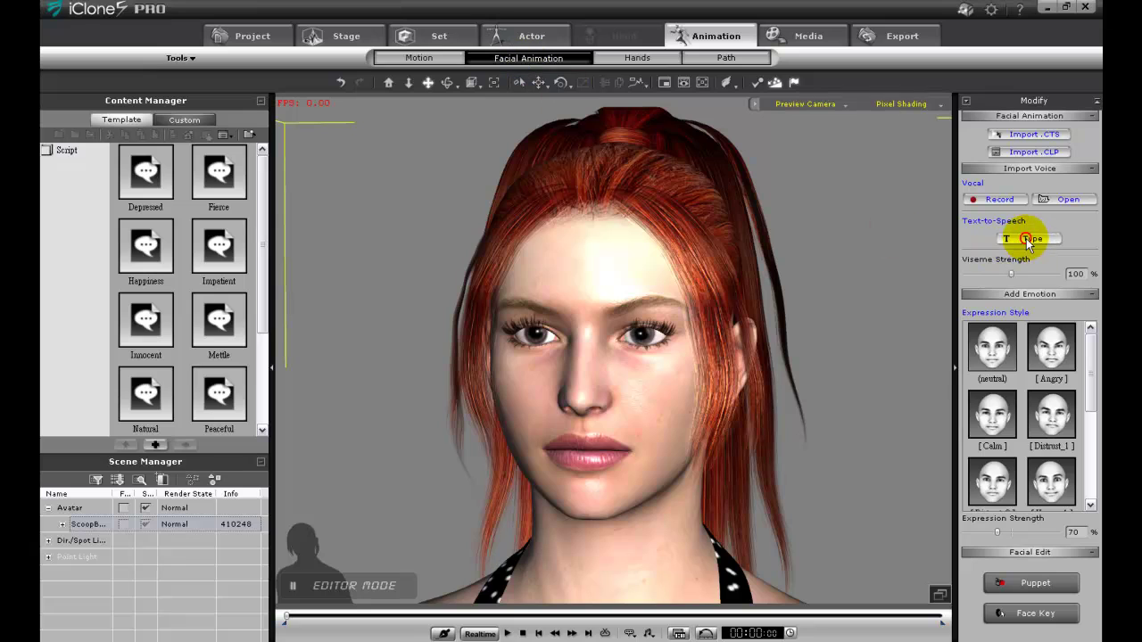
click(1028, 239)
click(578, 237)
text(Hi there!  I’m virtual and intangible, however iClone gives me the chance to be more life-like than ever! Look at how natural and elegant my lip movements are as I talk to you.)
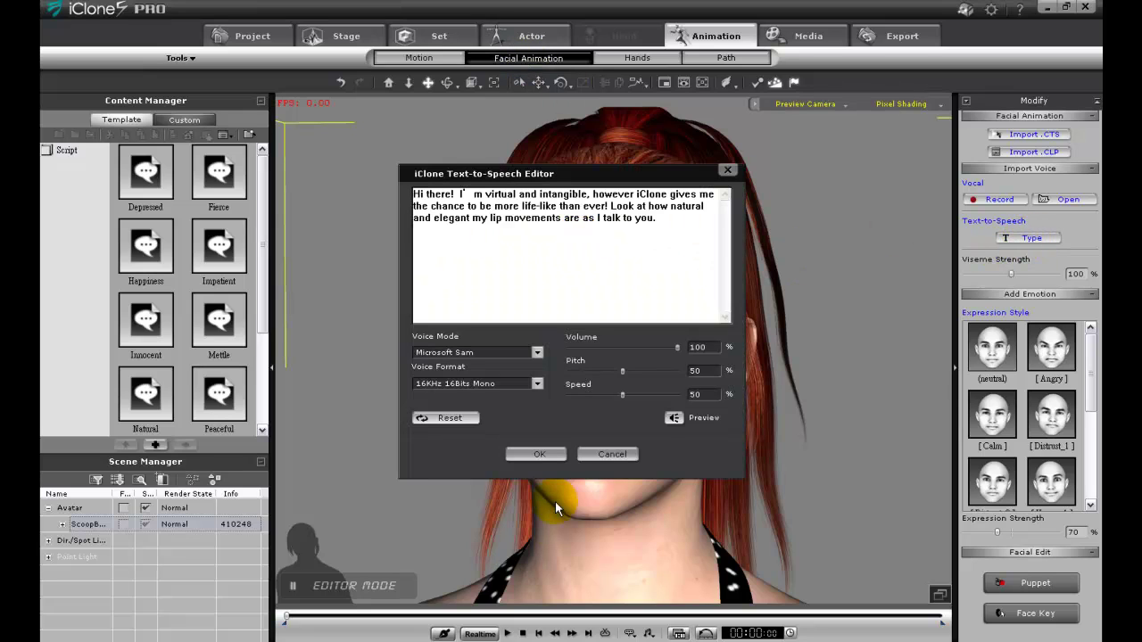
click(540, 455)
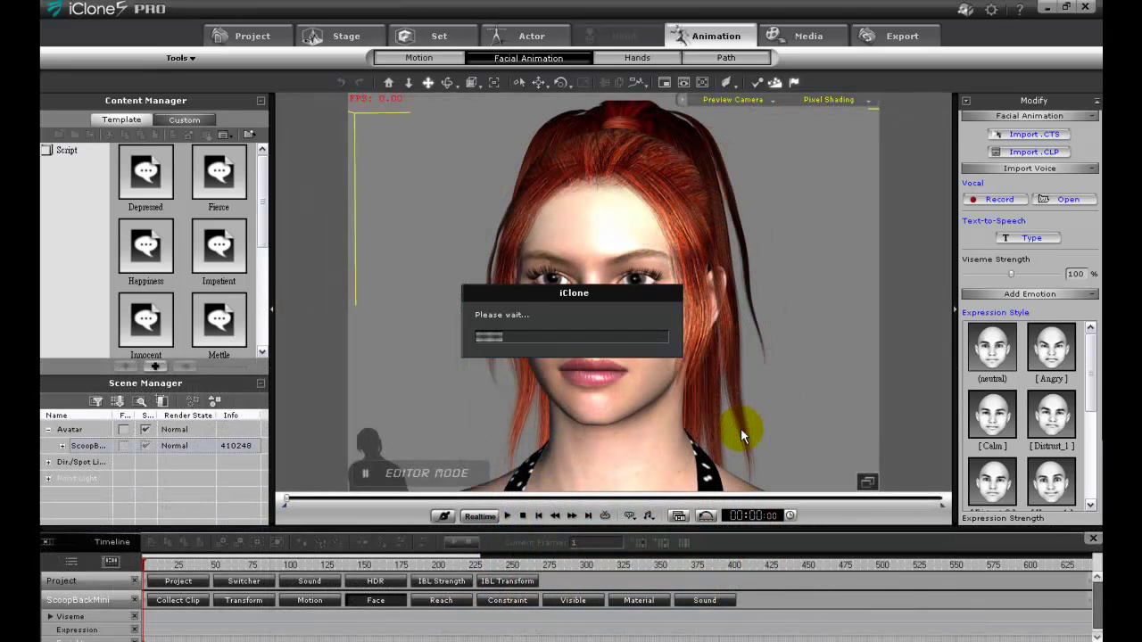
key(space)
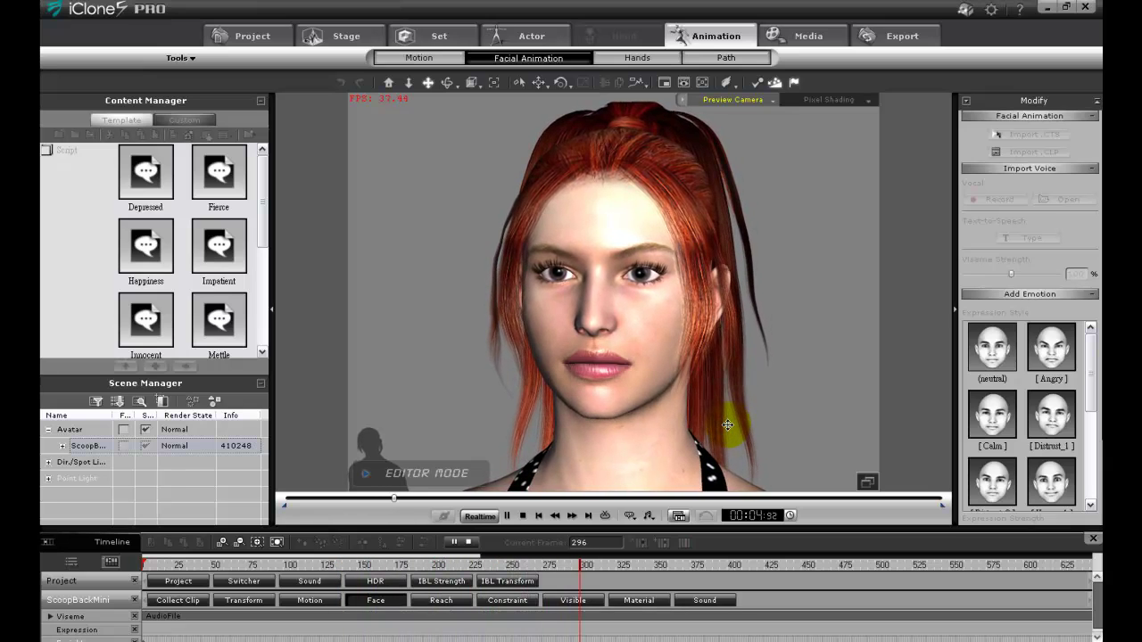
- Stop playback, enlarge the timeline, expand the Viseme track and put the playhead at frame 36
key(space)
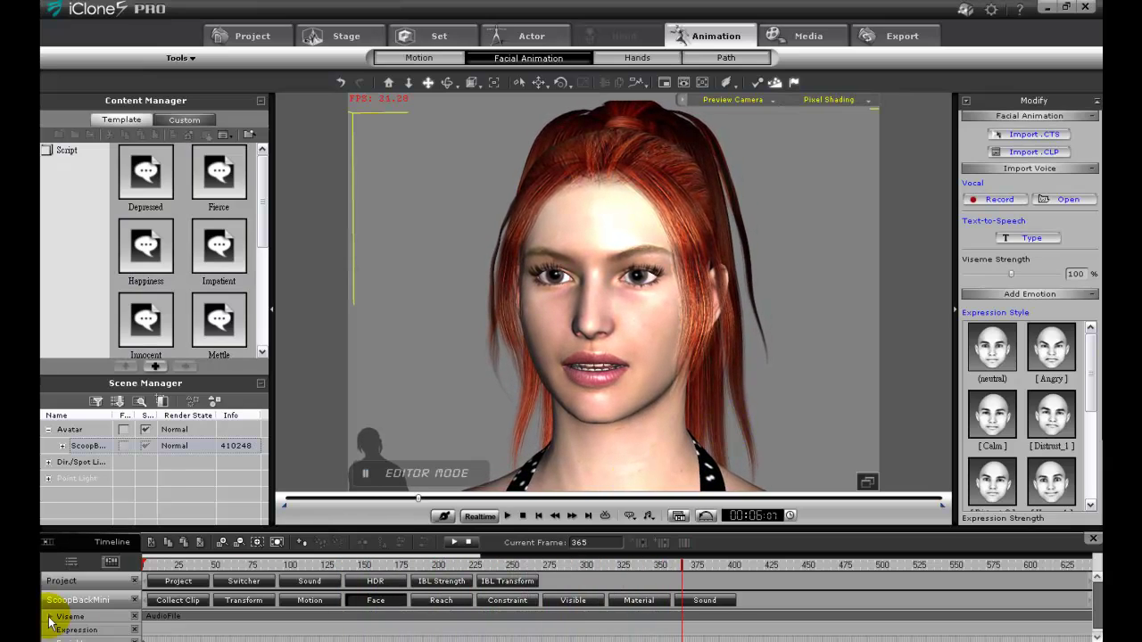
drag(97, 526, 88, 464)
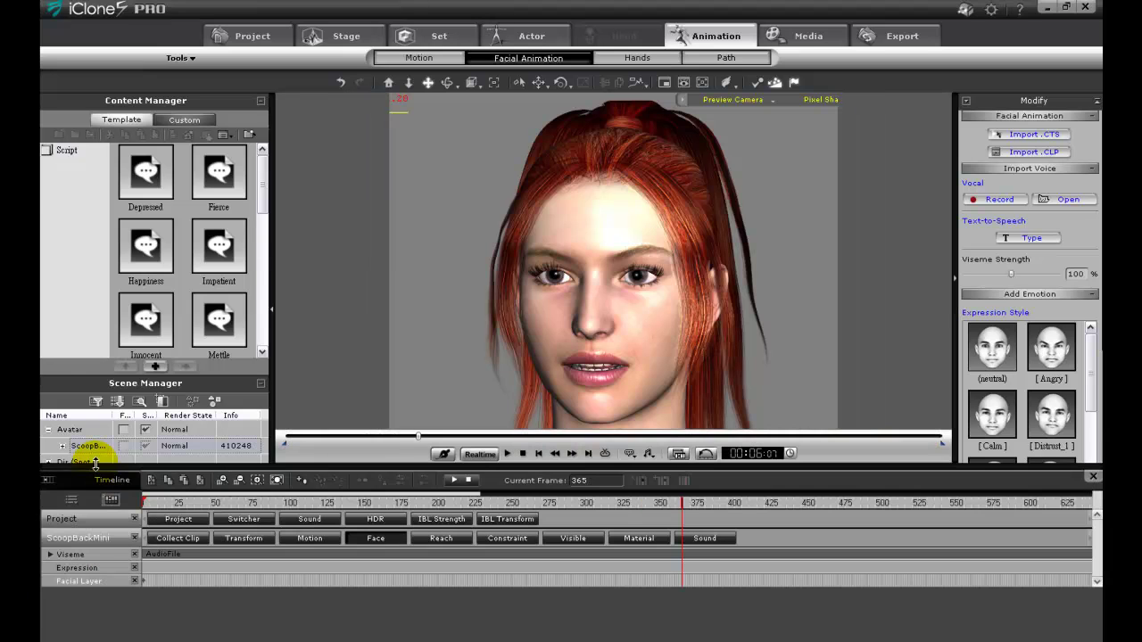
click(50, 554)
drag(174, 504, 464, 507)
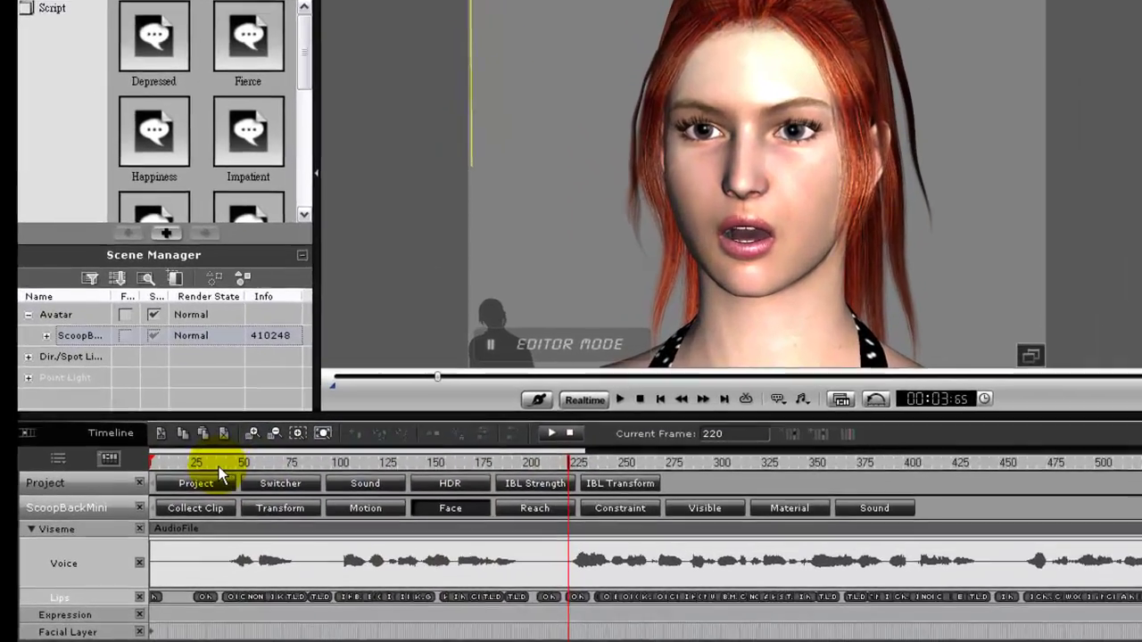
click(196, 505)
- Zoom the timeline, change the Oh lip key at frame 30 to (None), and replay the speech
click(284, 388)
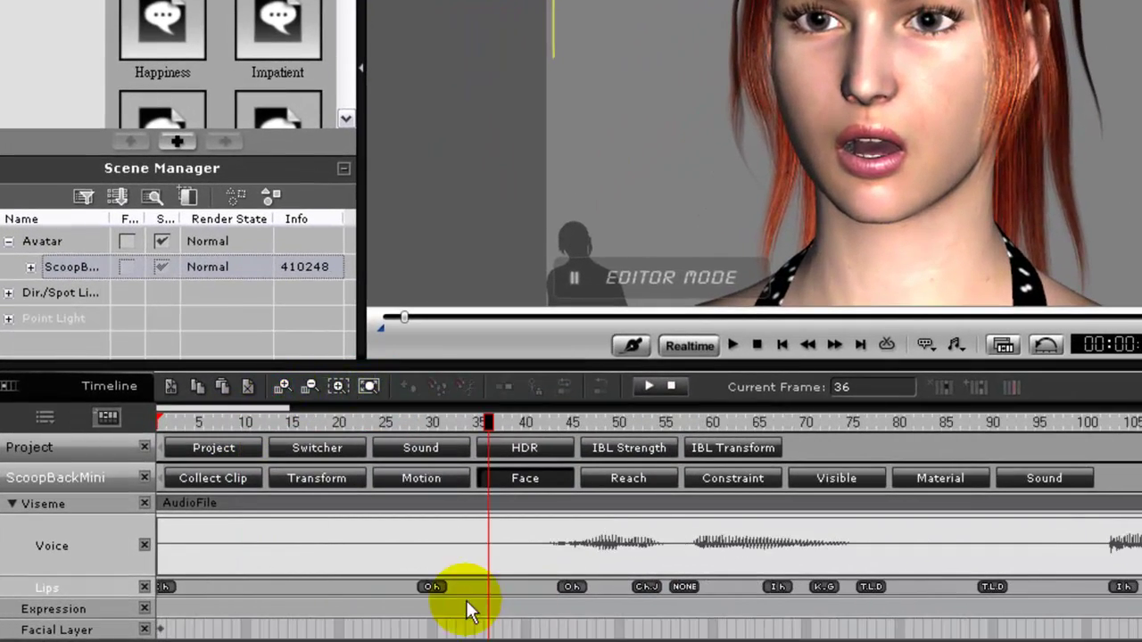
click(164, 588)
double_click(428, 587)
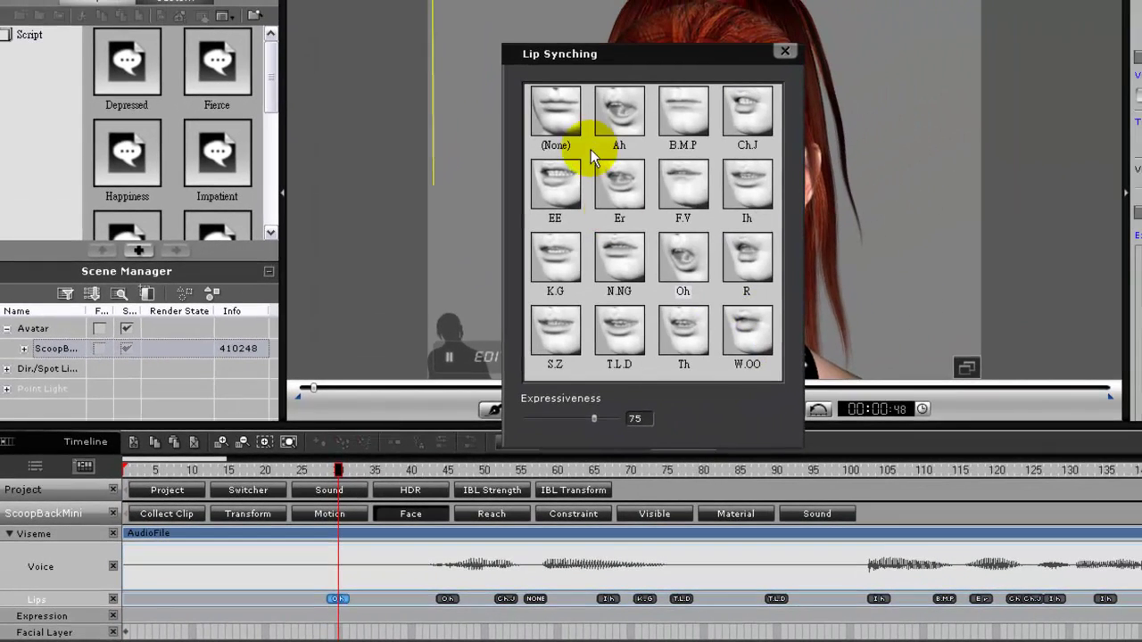
click(575, 143)
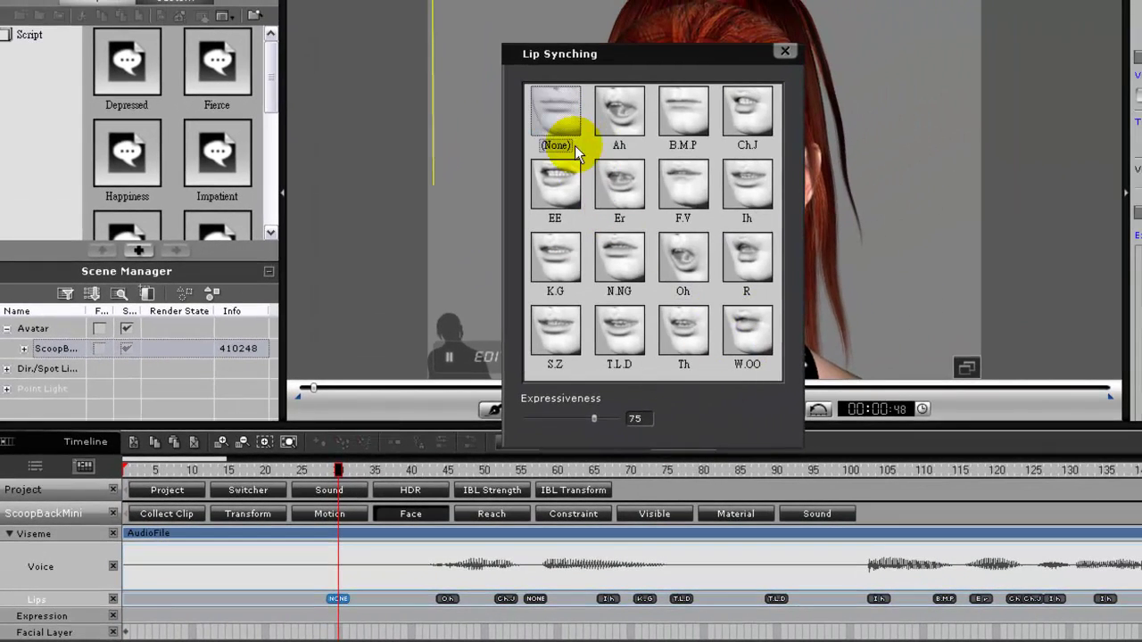
drag(626, 51, 333, 98)
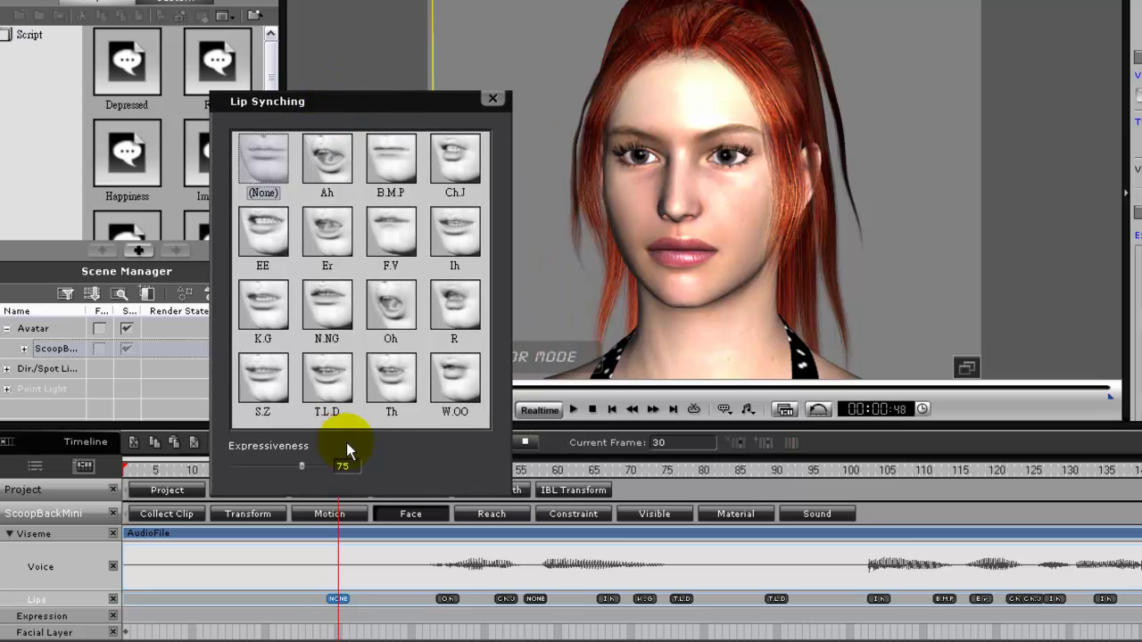
click(493, 98)
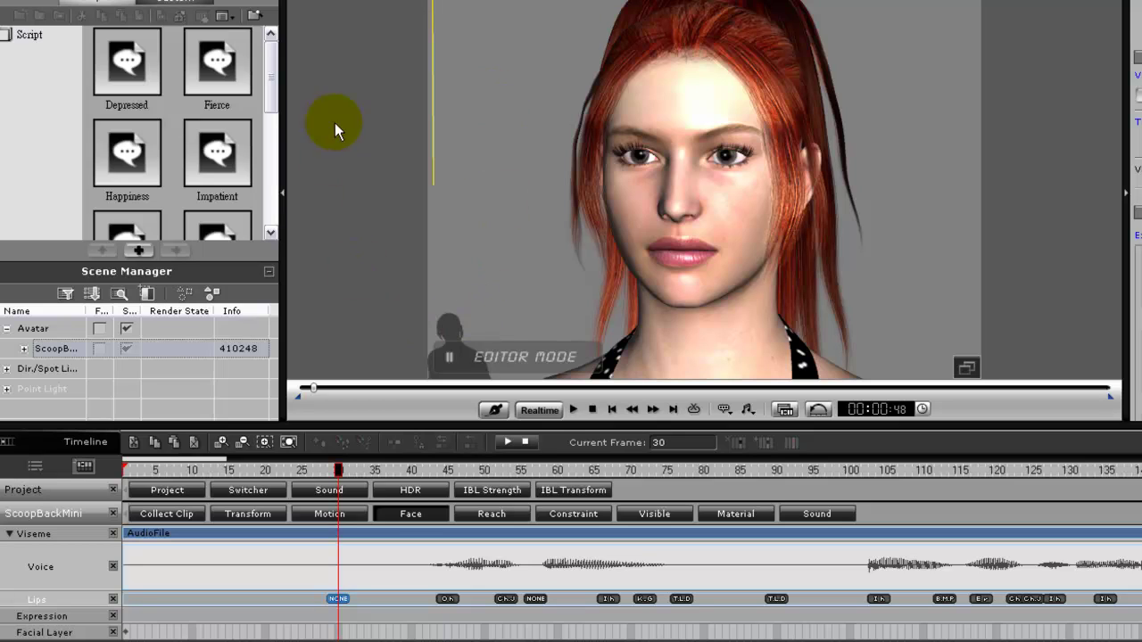
click(574, 410)
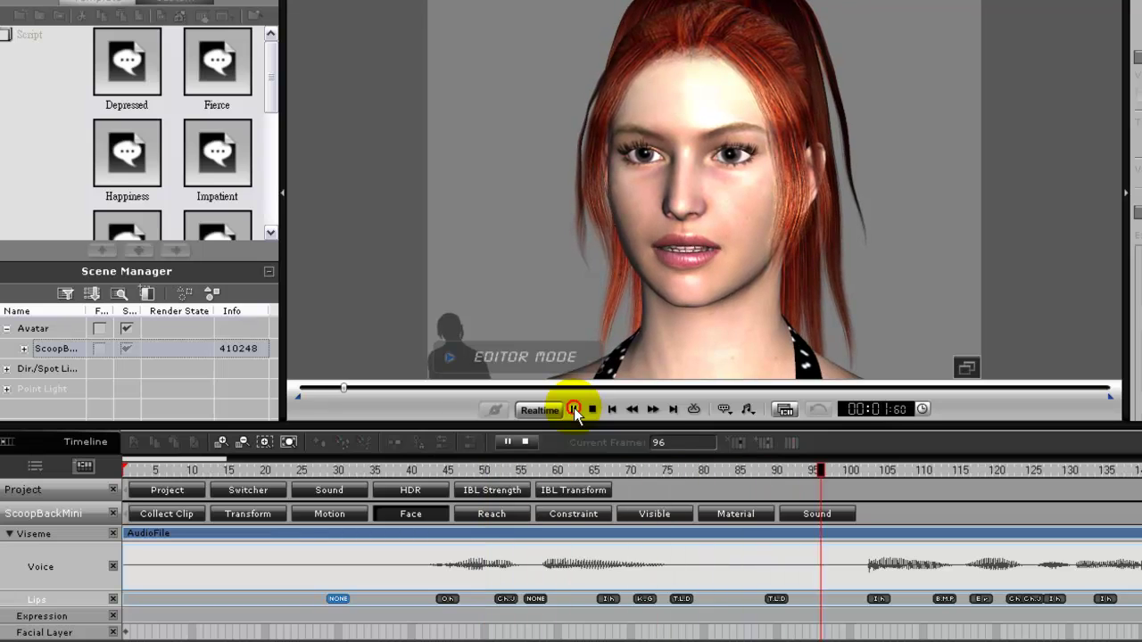
- Change the Oh lip key at frame 45 to Ah and the Ch.J key at frame 53 to Ih
double_click(446, 601)
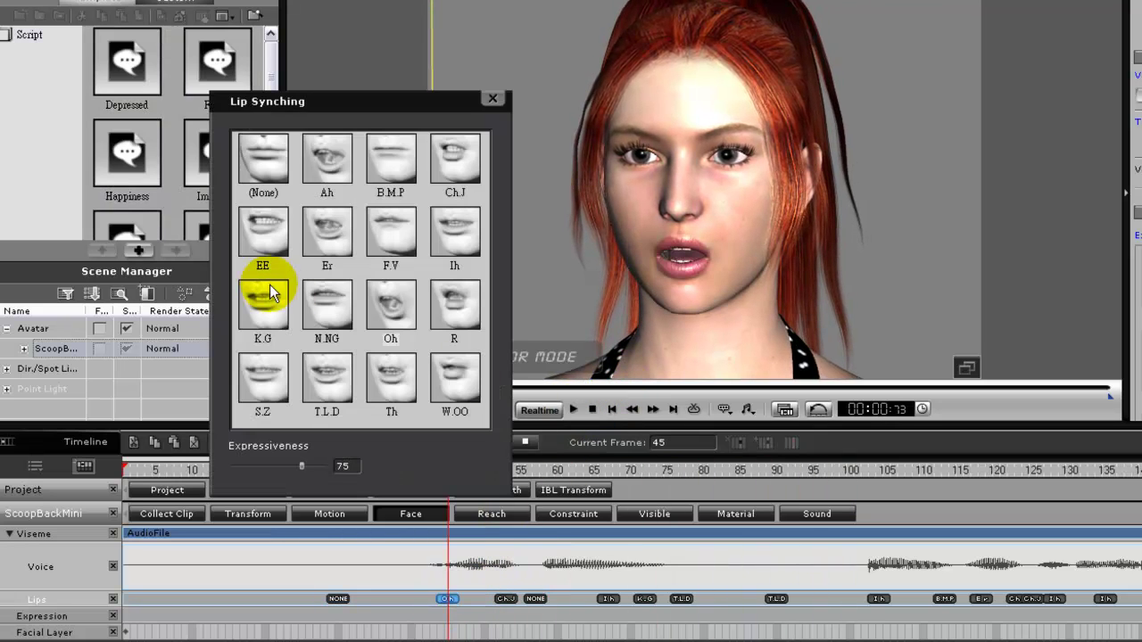
click(314, 160)
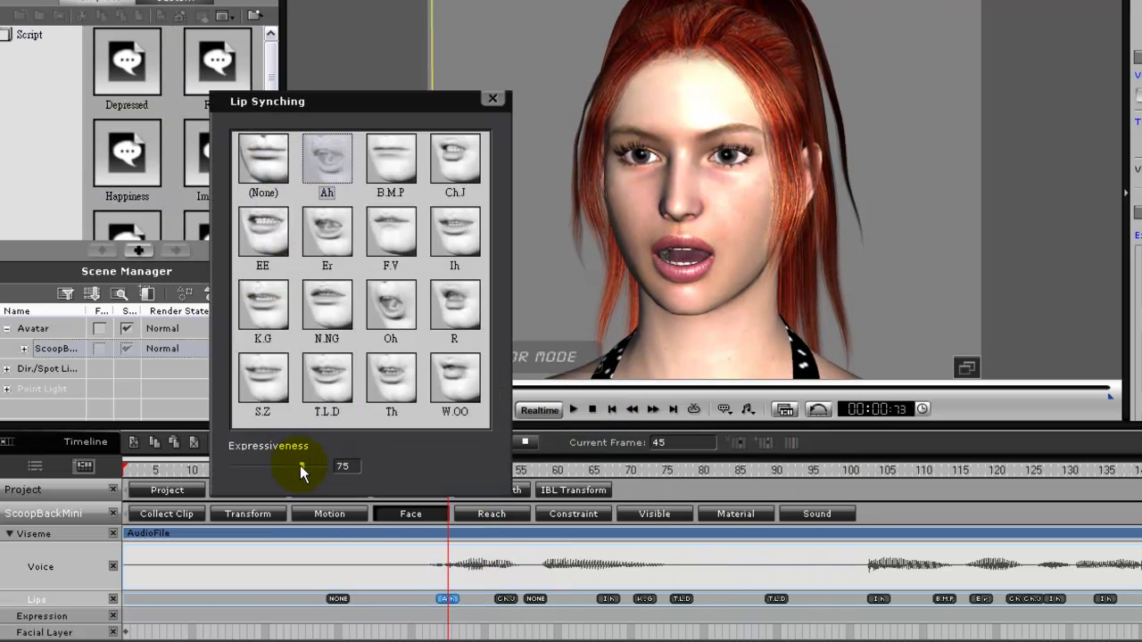
click(493, 98)
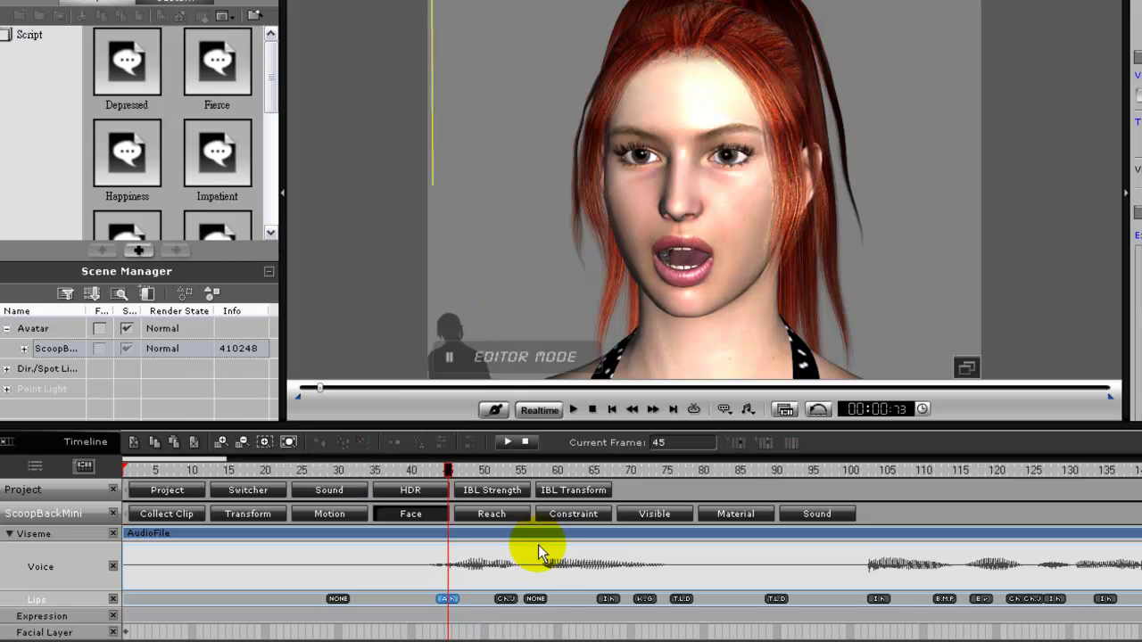
double_click(506, 599)
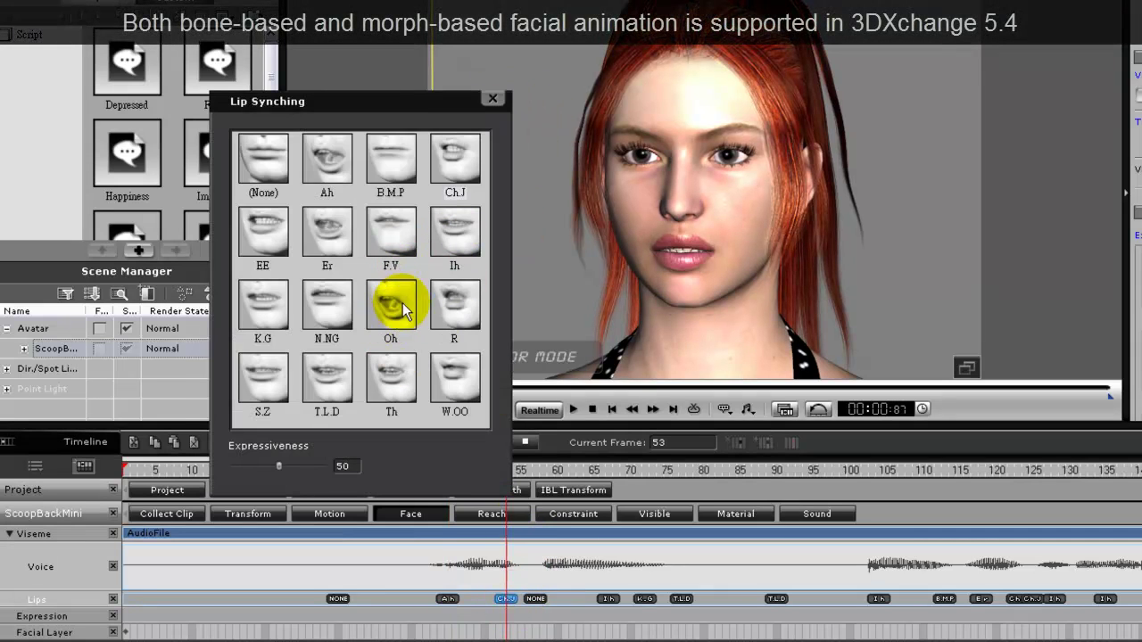
click(456, 239)
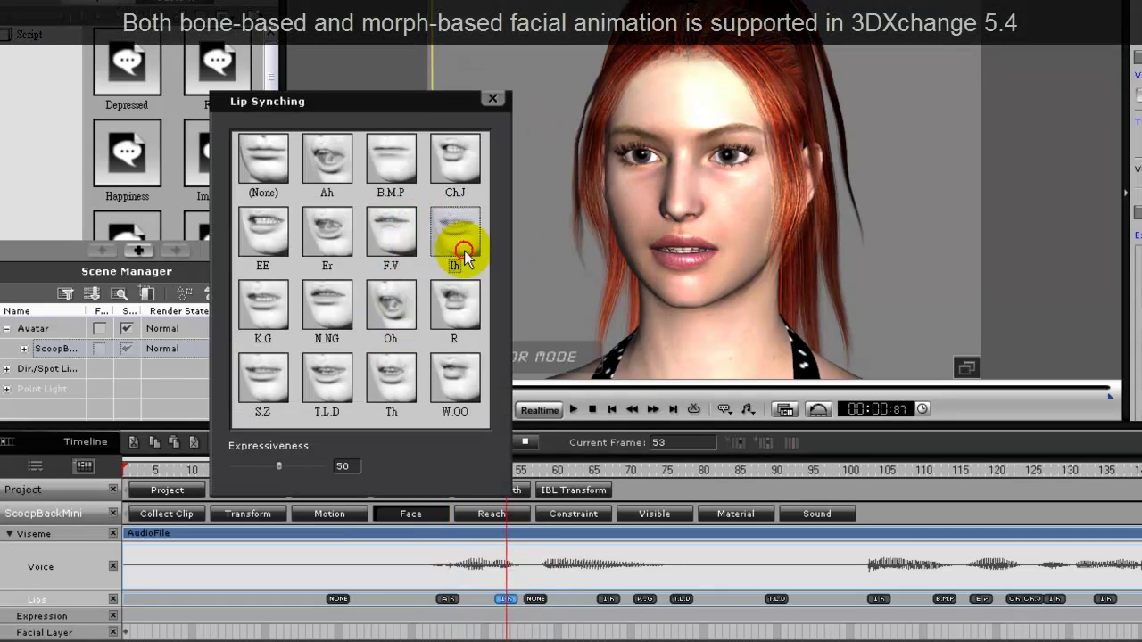
click(493, 98)
- Raise the expressiveness of the lip key after NONE from 75 to 100
click(535, 599)
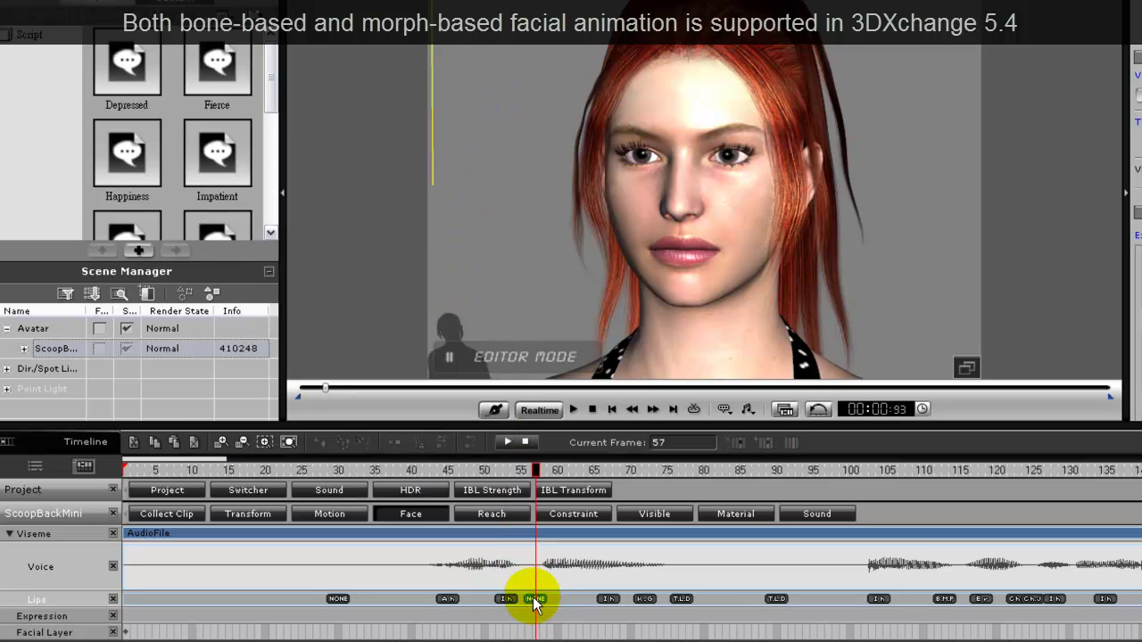
click(606, 600)
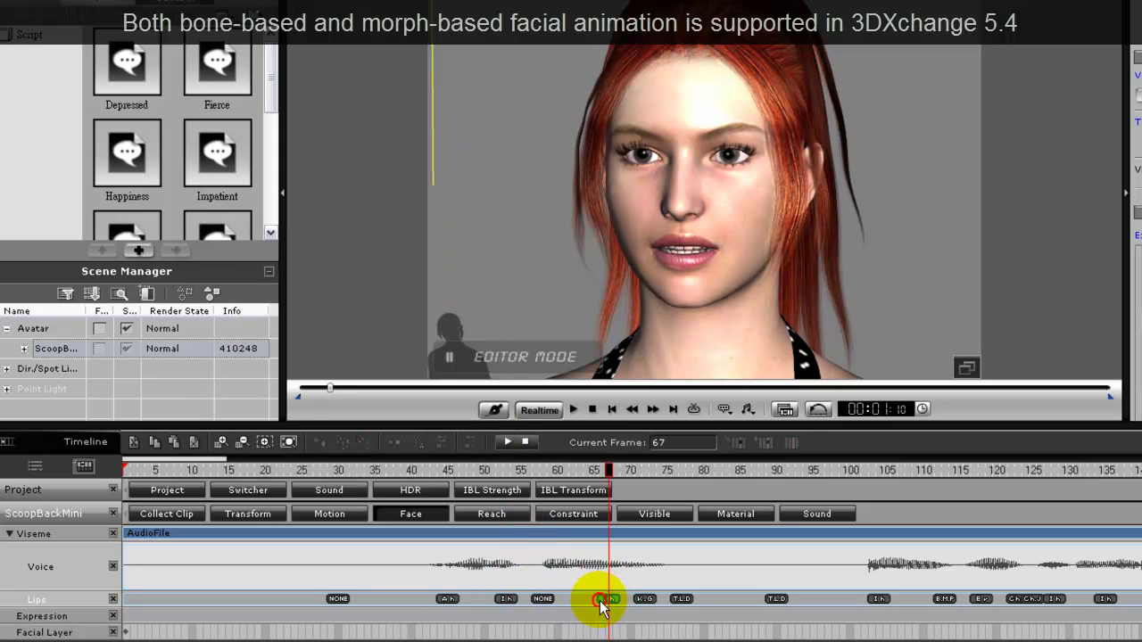
double_click(601, 600)
click(301, 469)
drag(300, 473, 339, 468)
click(493, 99)
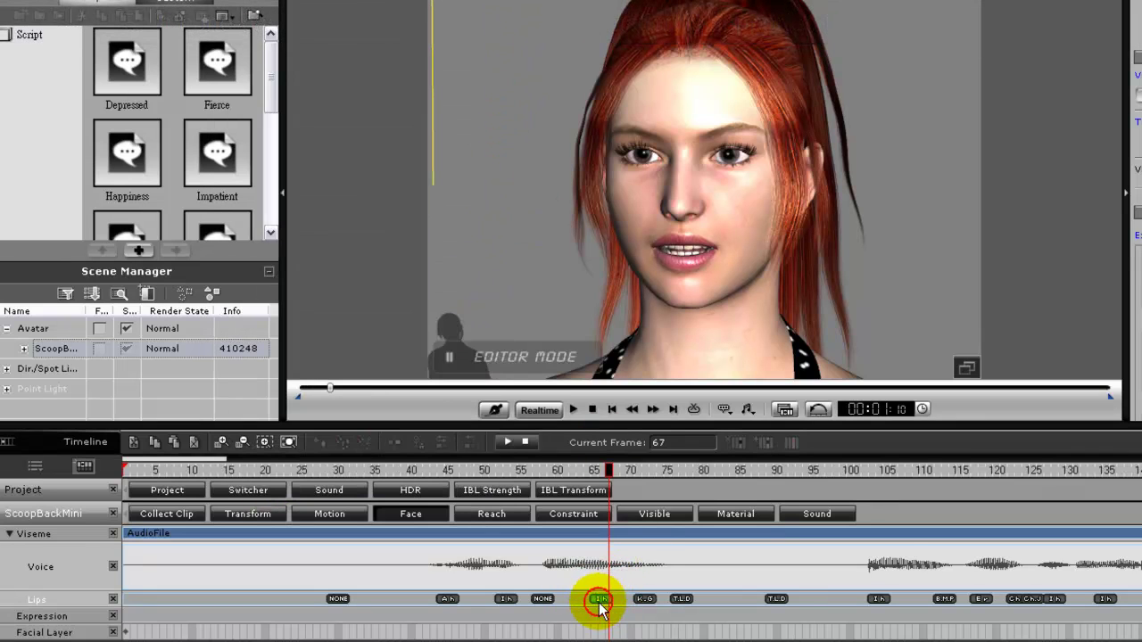
- Change the K.G lip key at frame 72 to Er with expressiveness 100
double_click(644, 599)
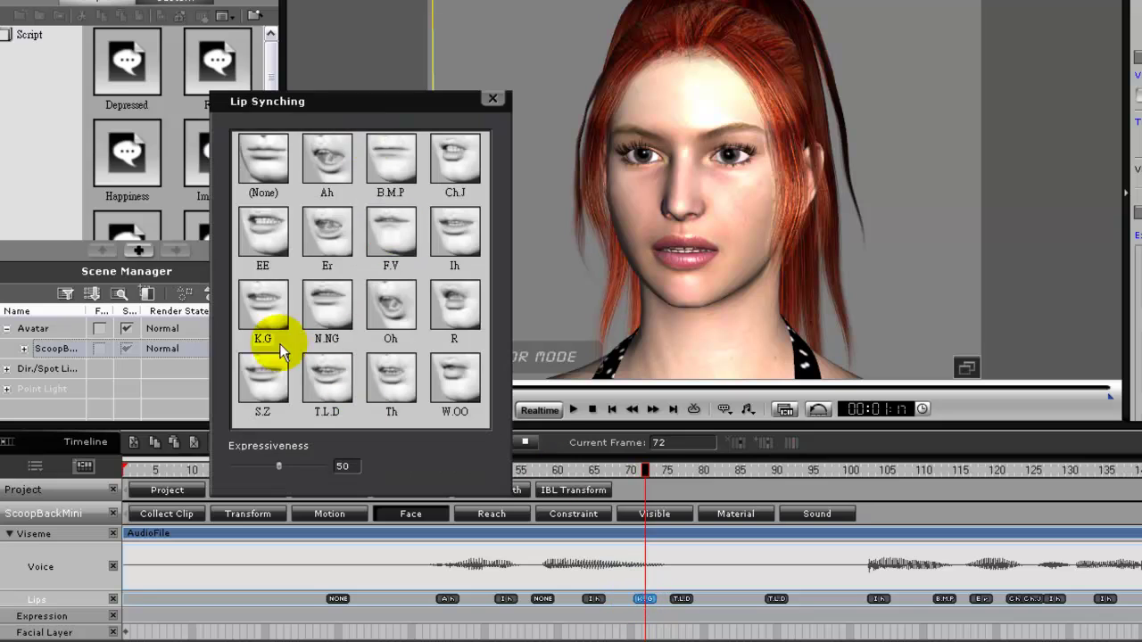
click(326, 237)
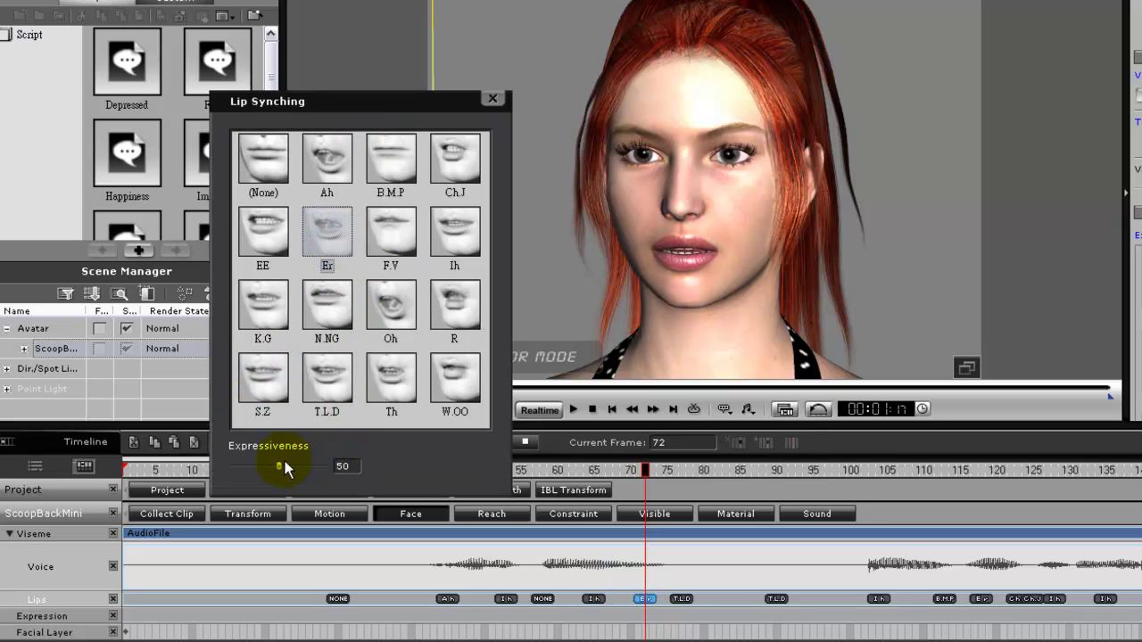
drag(314, 470, 331, 469)
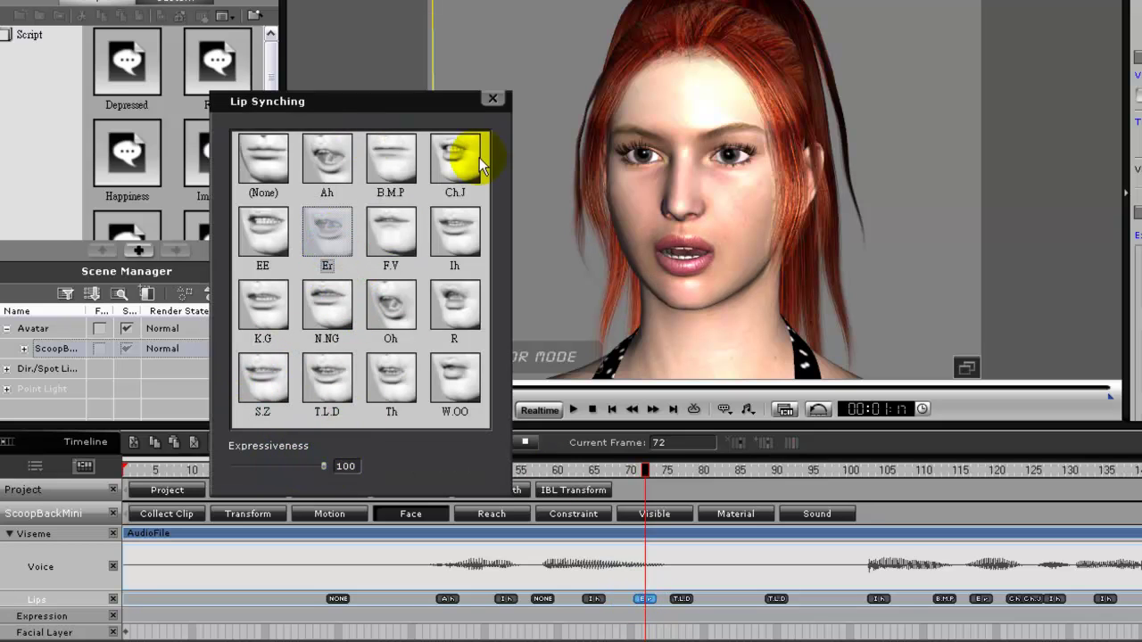
click(493, 99)
- Move a T.L.D lip key to frame 81 and set it to NONE
drag(683, 598, 711, 597)
double_click(712, 600)
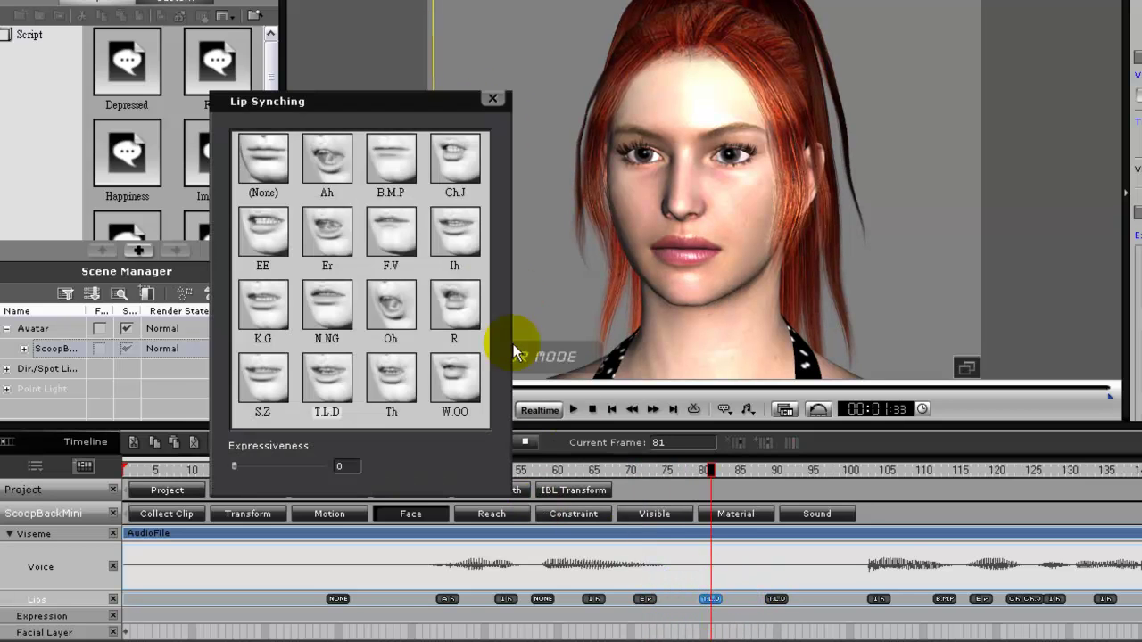
click(261, 157)
click(492, 99)
click(778, 598)
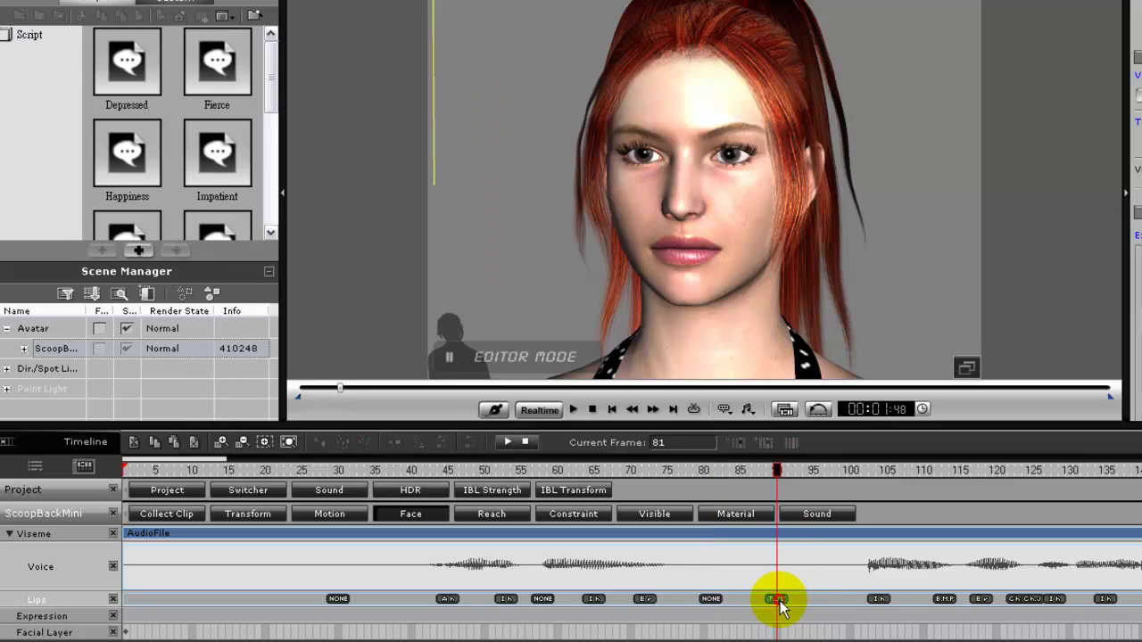
- Preview face puppeteering with the 01_Chuck profile, then show its Edit Property weight table
double_click(764, 594)
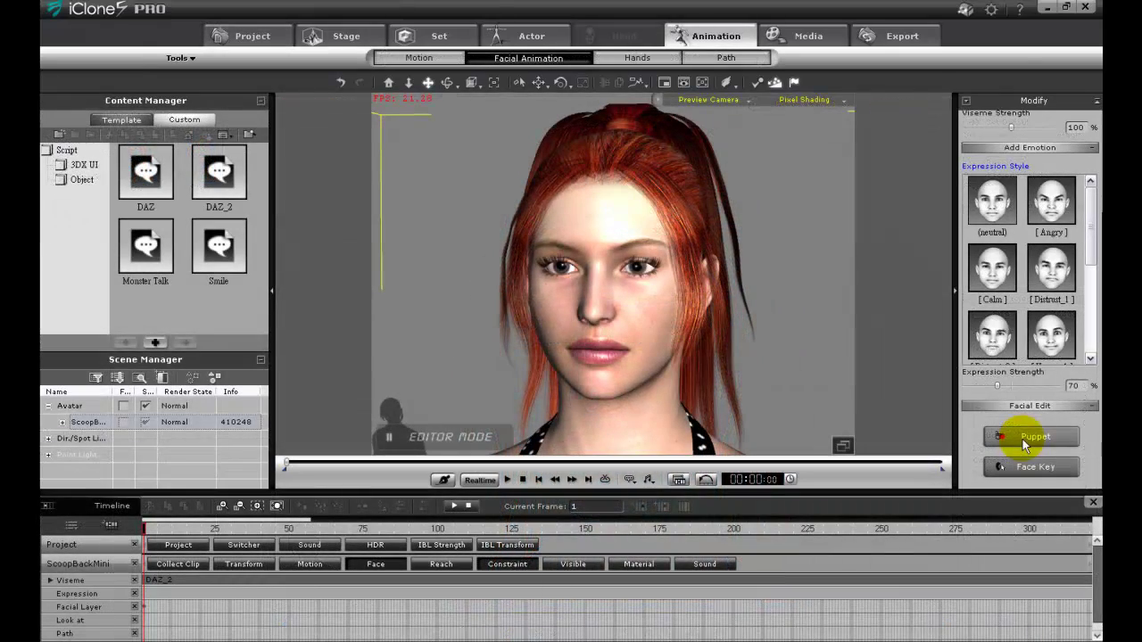
click(1023, 438)
drag(366, 175, 340, 195)
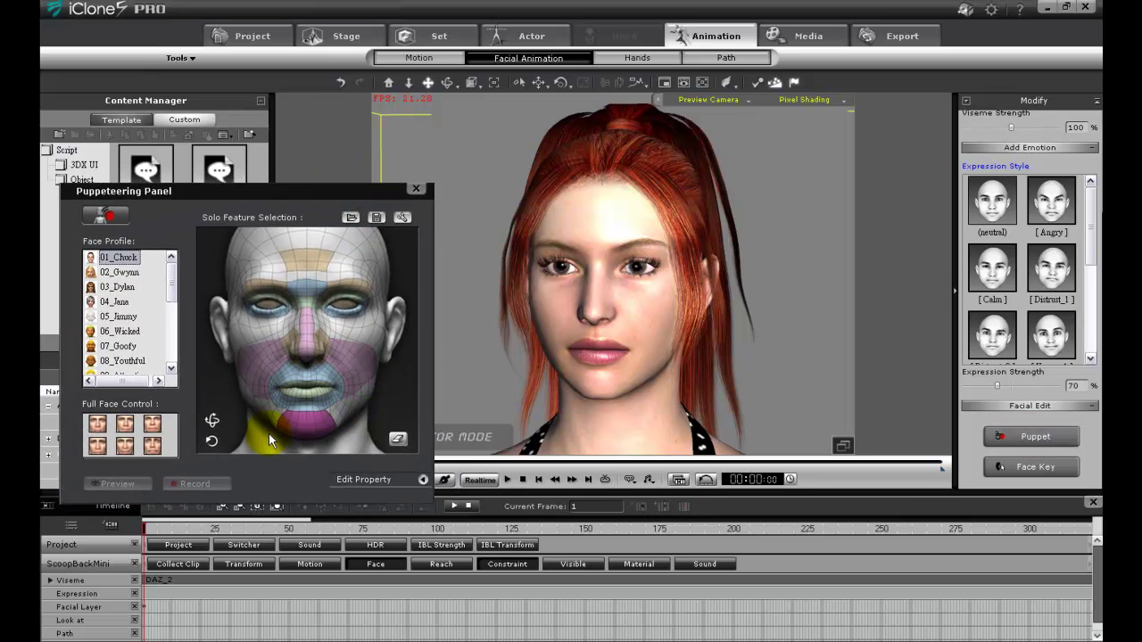
click(265, 300)
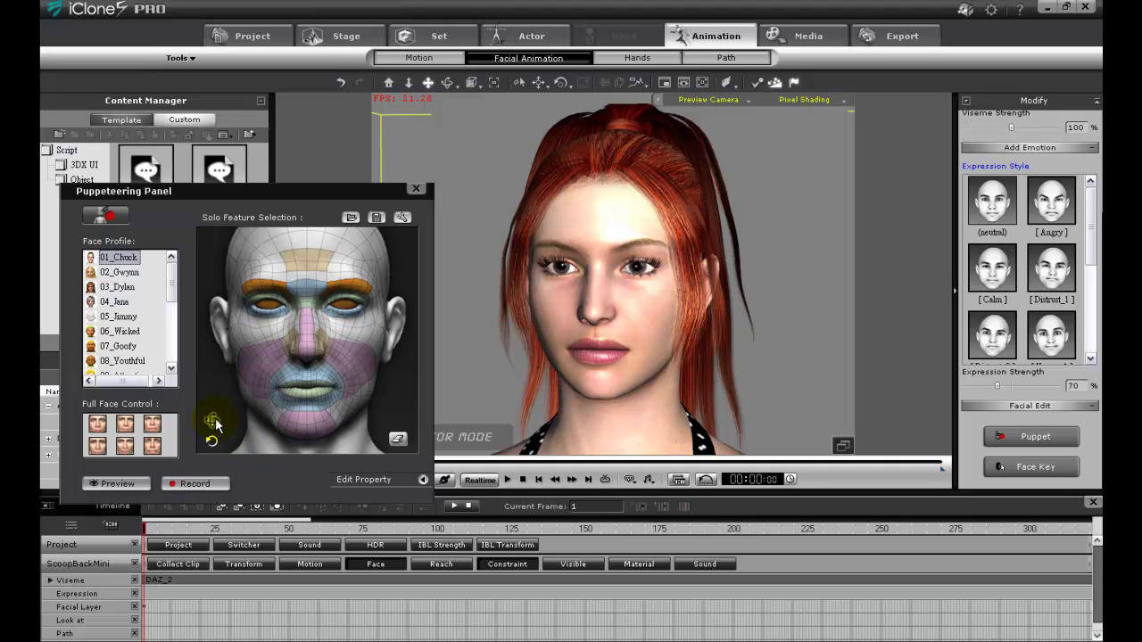
click(107, 487)
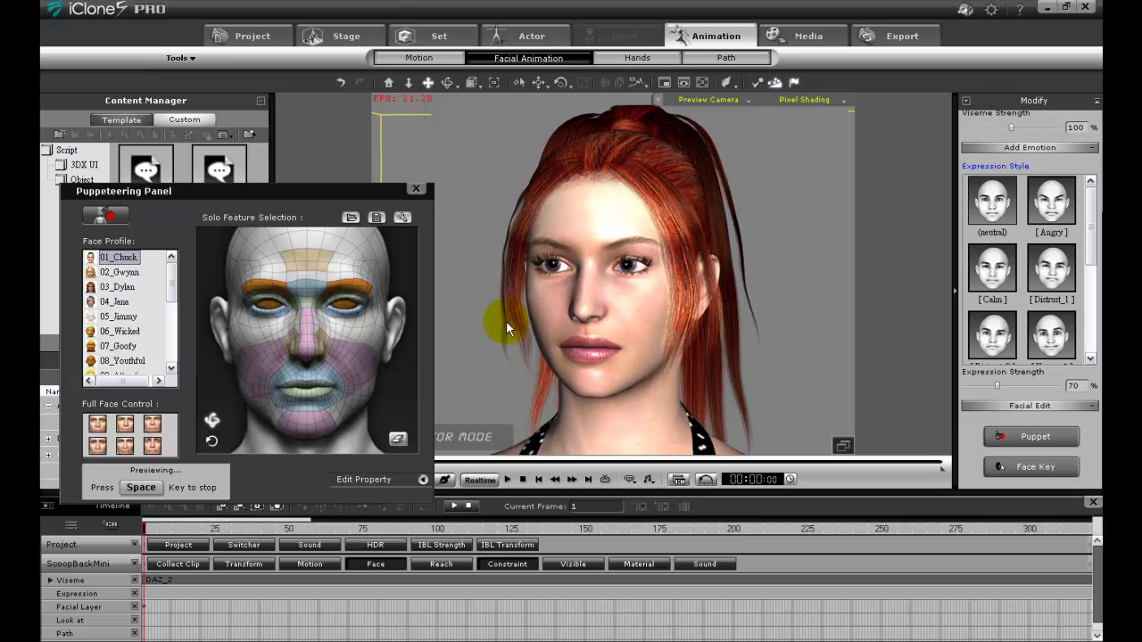
key(space)
click(423, 481)
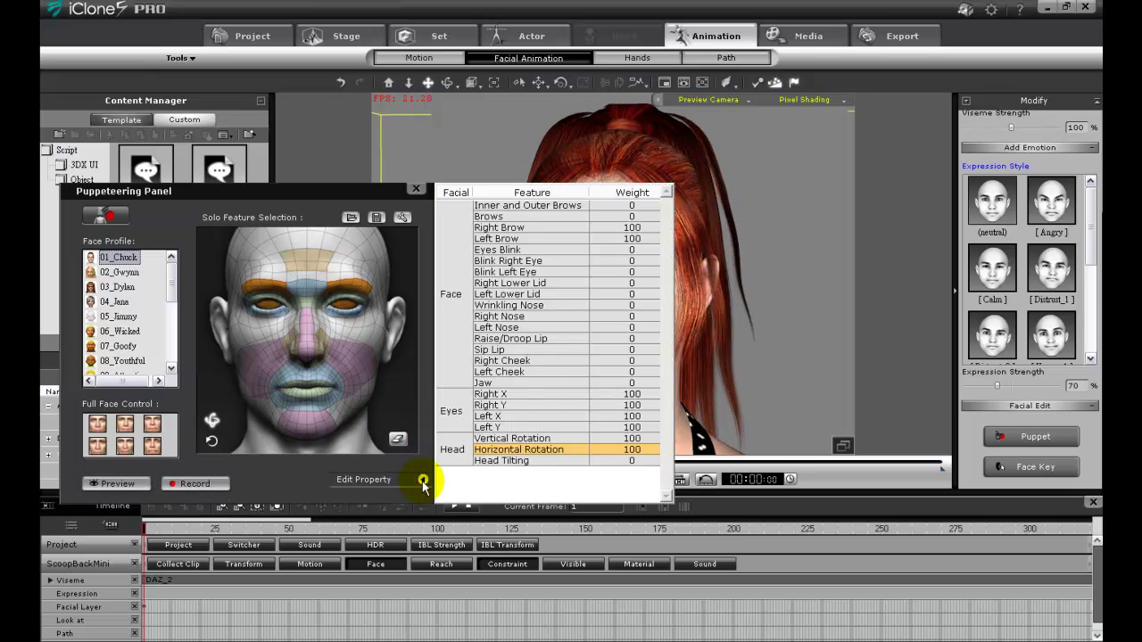
- Set the eye Right/Left X and Y and head rotation puppet weights to 20
drag(379, 194, 376, 328)
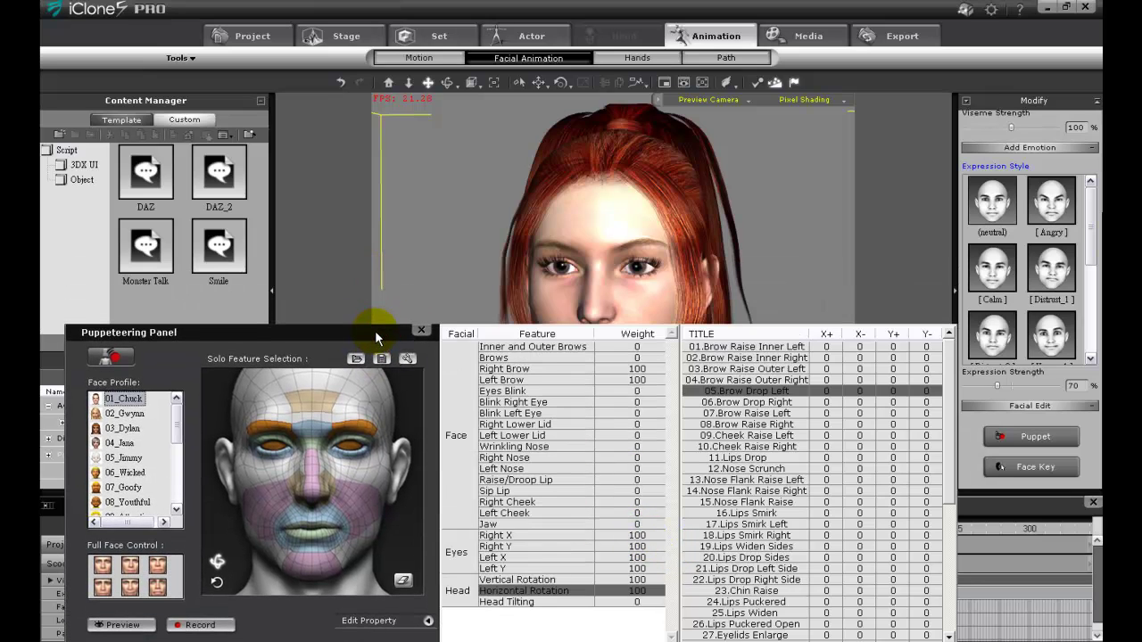
double_click(649, 531)
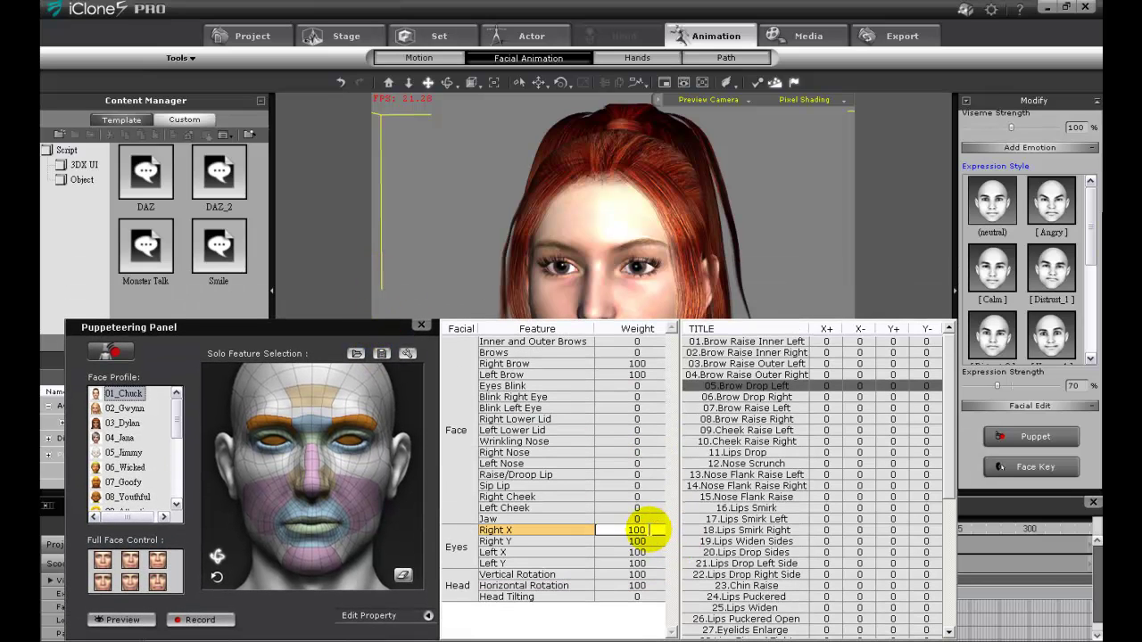
drag(638, 530, 583, 530)
text(20)
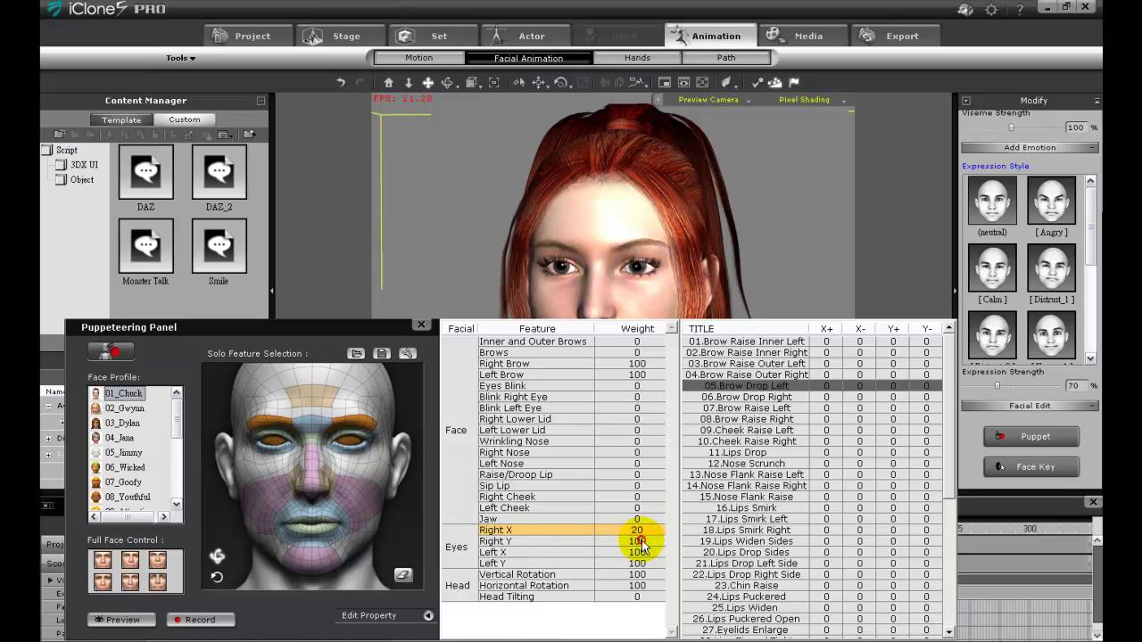
double_click(637, 541)
double_click(649, 553)
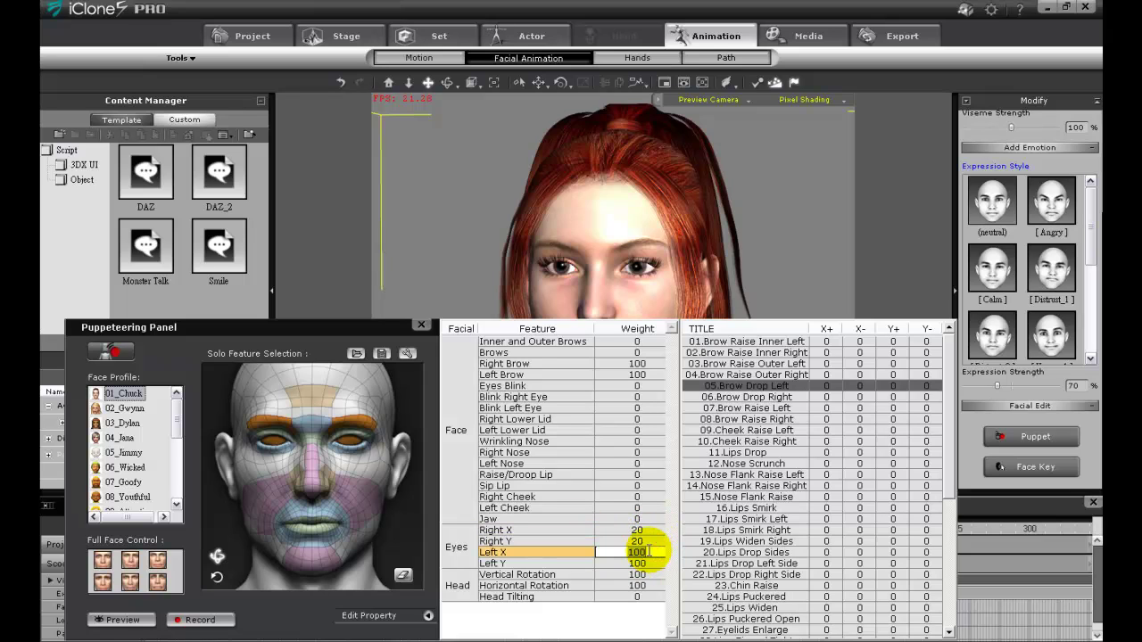
text(20)
double_click(645, 563)
text(20)
double_click(637, 574)
text(20)
double_click(638, 586)
text(20)
- Set X+ strengths: Brow Raise Inner Left 30, Outer Left 50, Cheek Raise Left/Right 10, Brow Raise Left 0
double_click(827, 341)
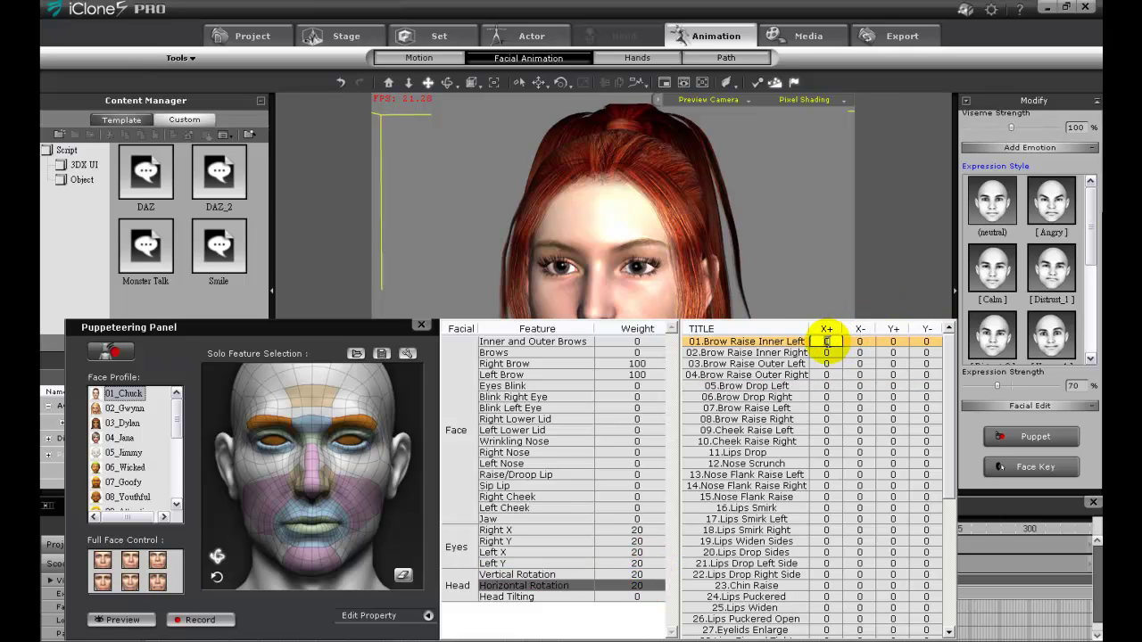
key(Return)
double_click(827, 364)
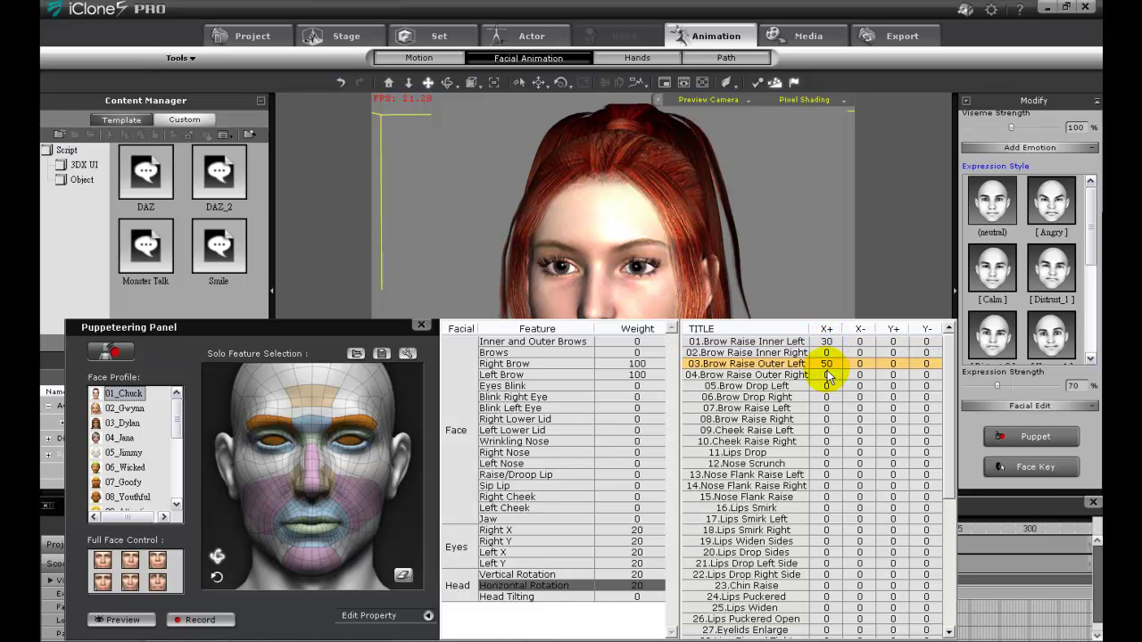
text(50)
double_click(828, 420)
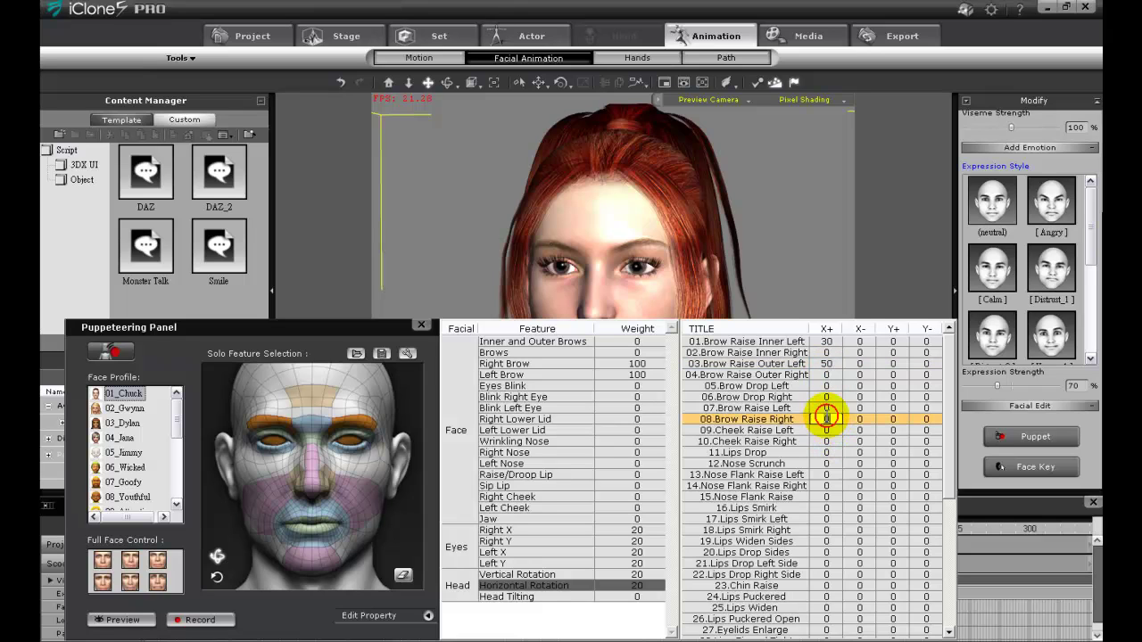
double_click(827, 408)
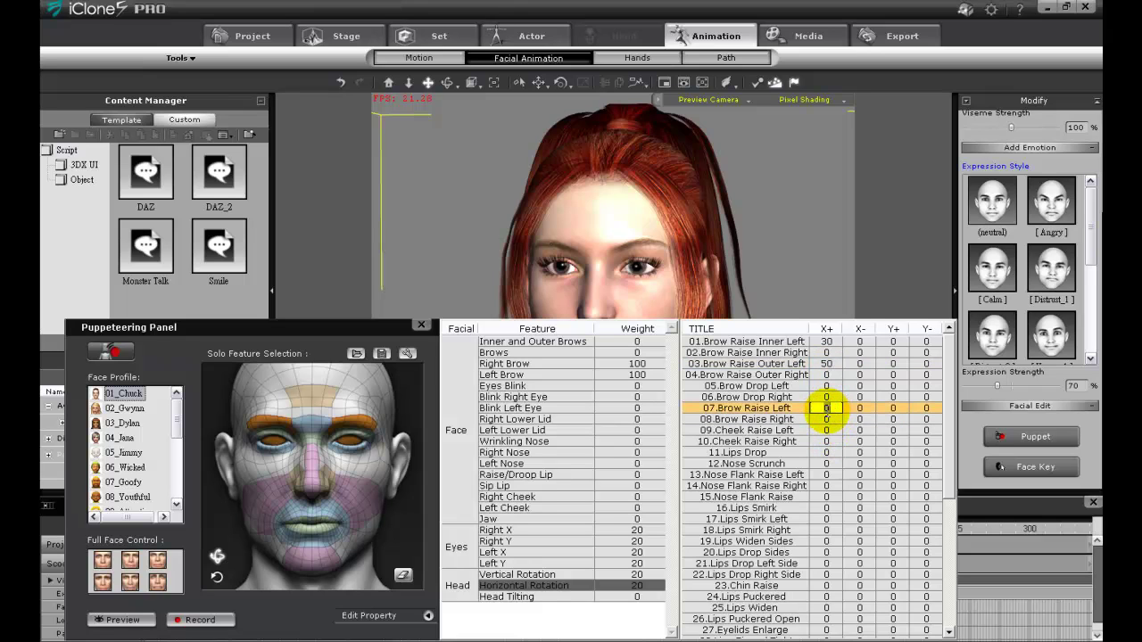
double_click(829, 419)
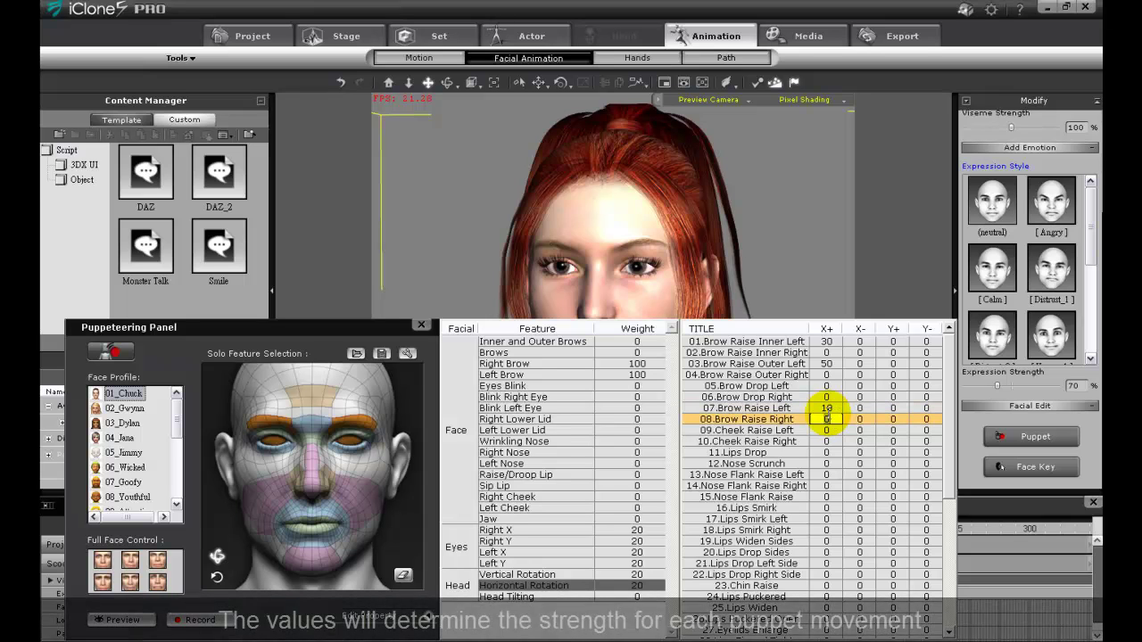
double_click(828, 430)
text(10)
double_click(830, 441)
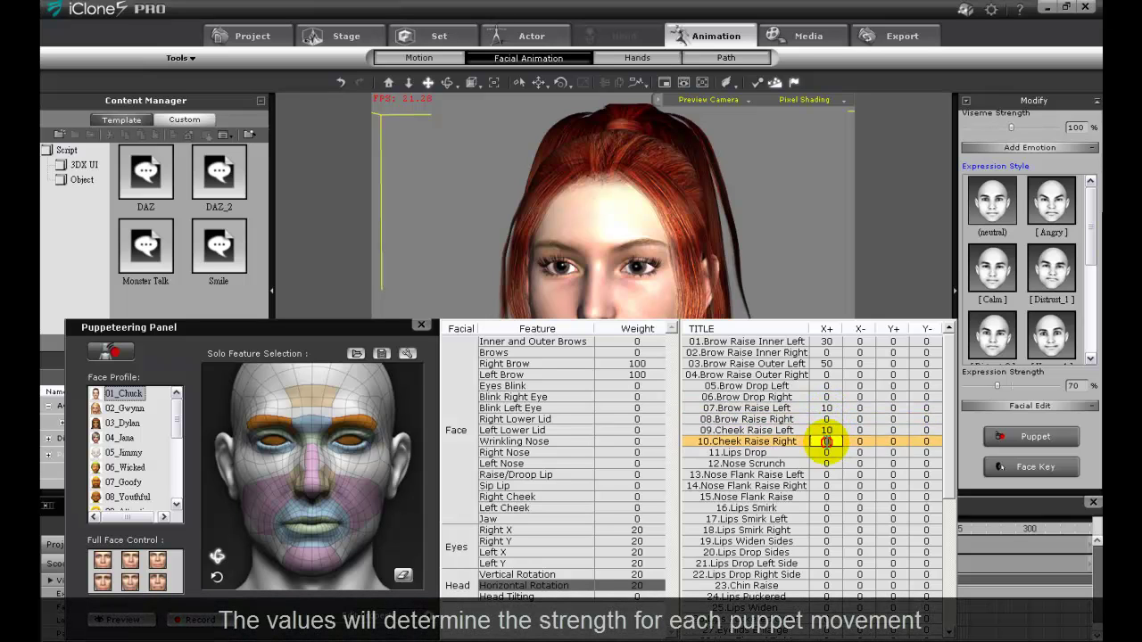
text(10)
double_click(829, 407)
text(0)
- Run a quick puppeteering preview to test the new brow and cheek strengths
drag(367, 323, 398, 340)
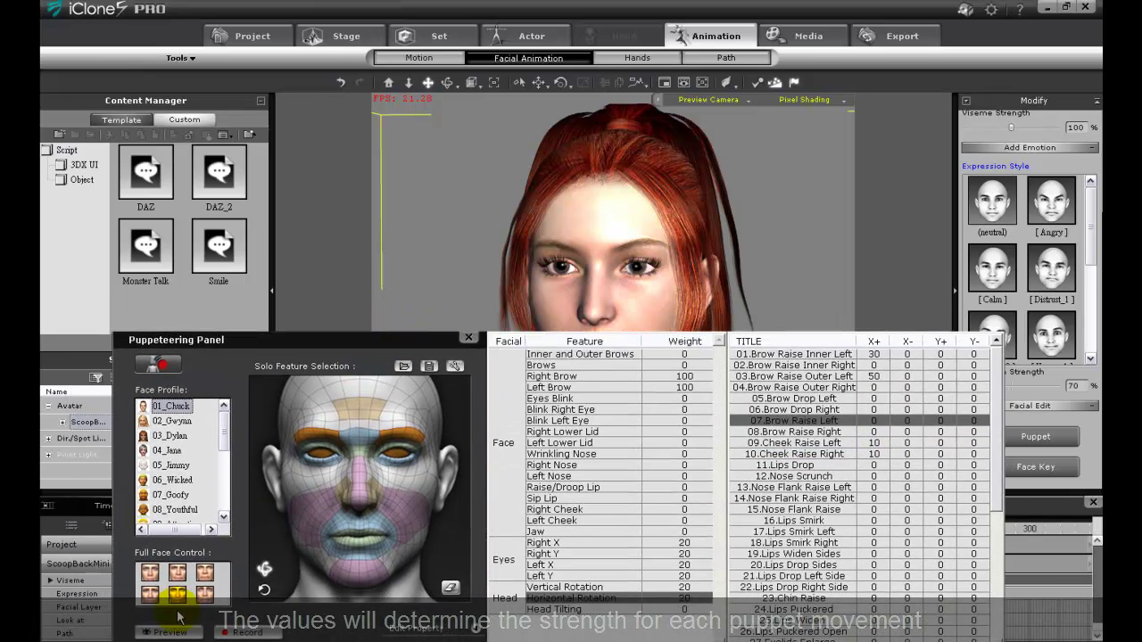
key(space)
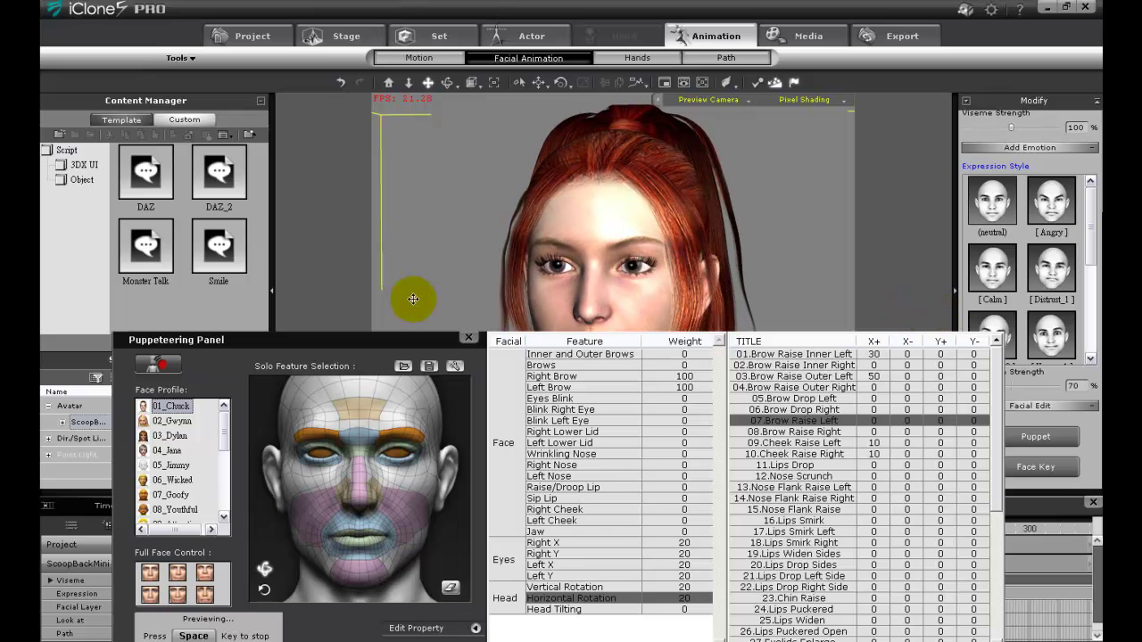
key(space)
drag(407, 344, 347, 290)
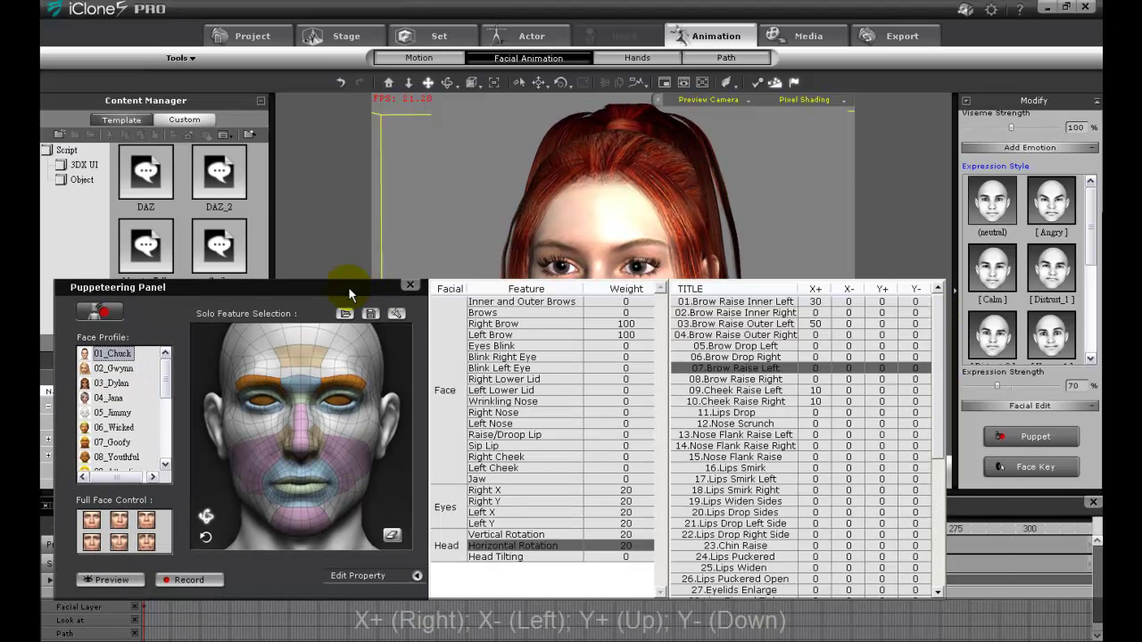
- Set brow X- strengths (Brow Raise Outer Right 5), Brow Drop Left/Right Y+ 30, then preview
double_click(848, 302)
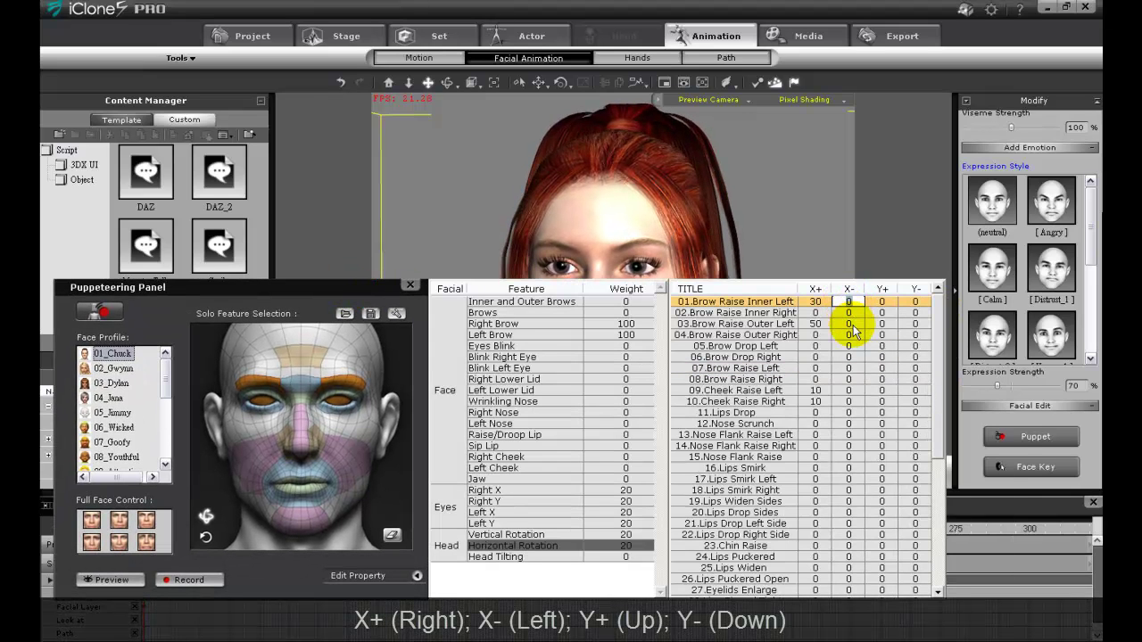
double_click(850, 312)
double_click(851, 324)
double_click(851, 334)
double_click(850, 346)
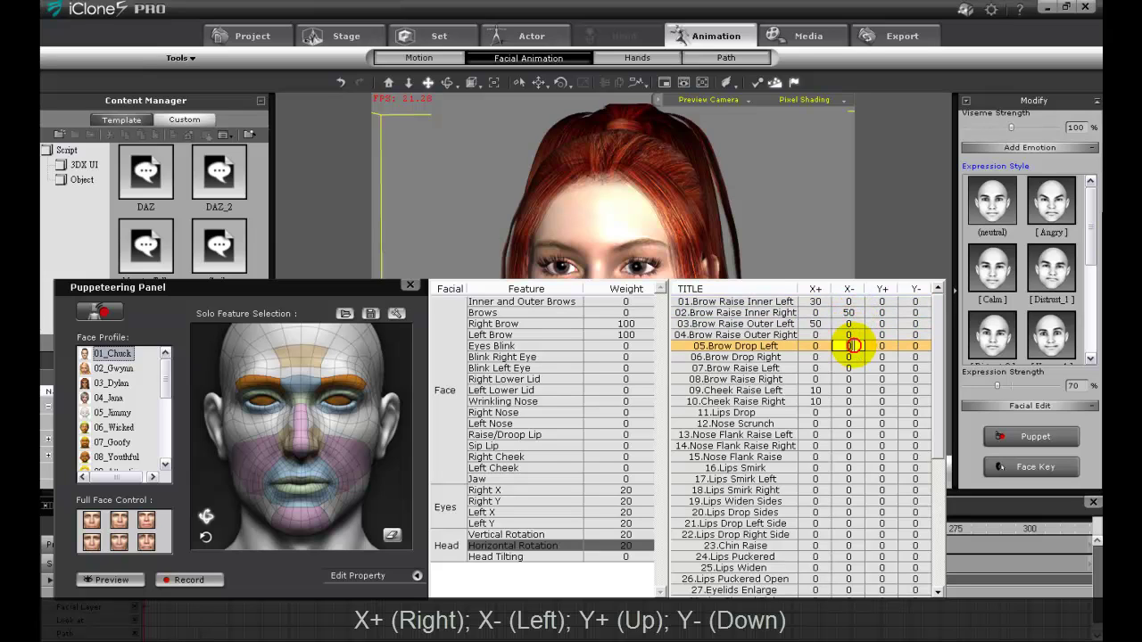
double_click(855, 334)
text(5)
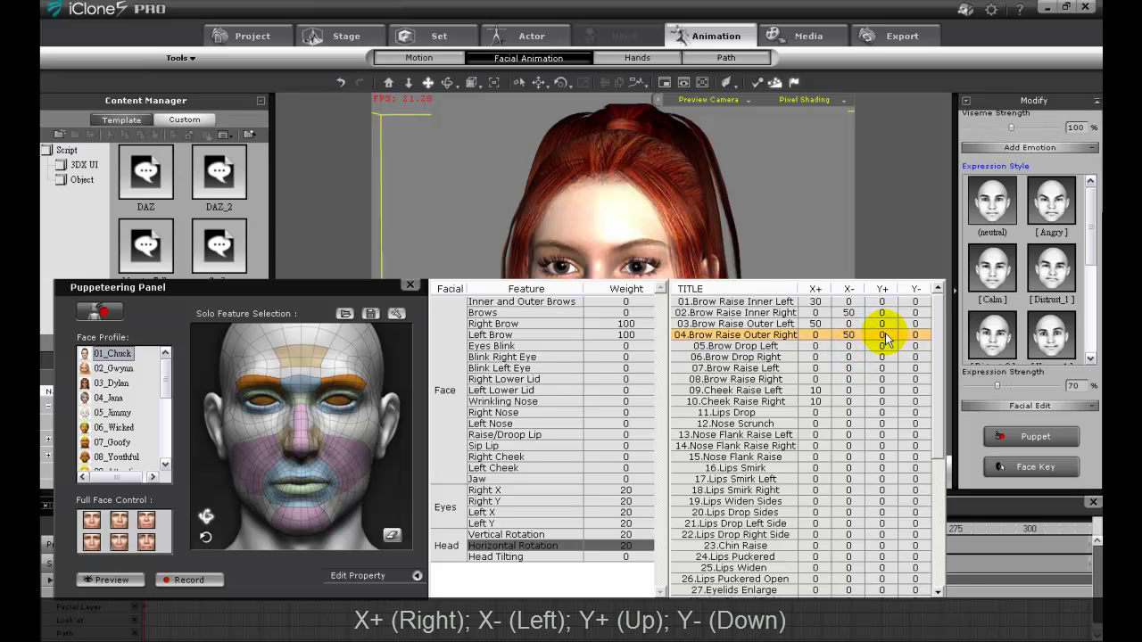
double_click(883, 348)
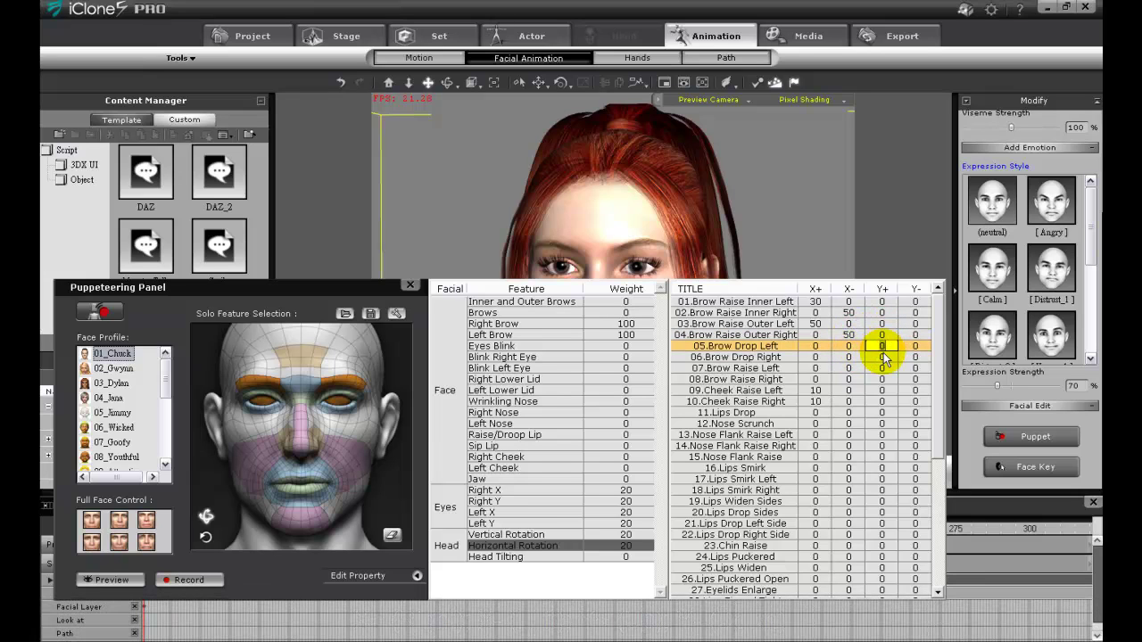
double_click(883, 357)
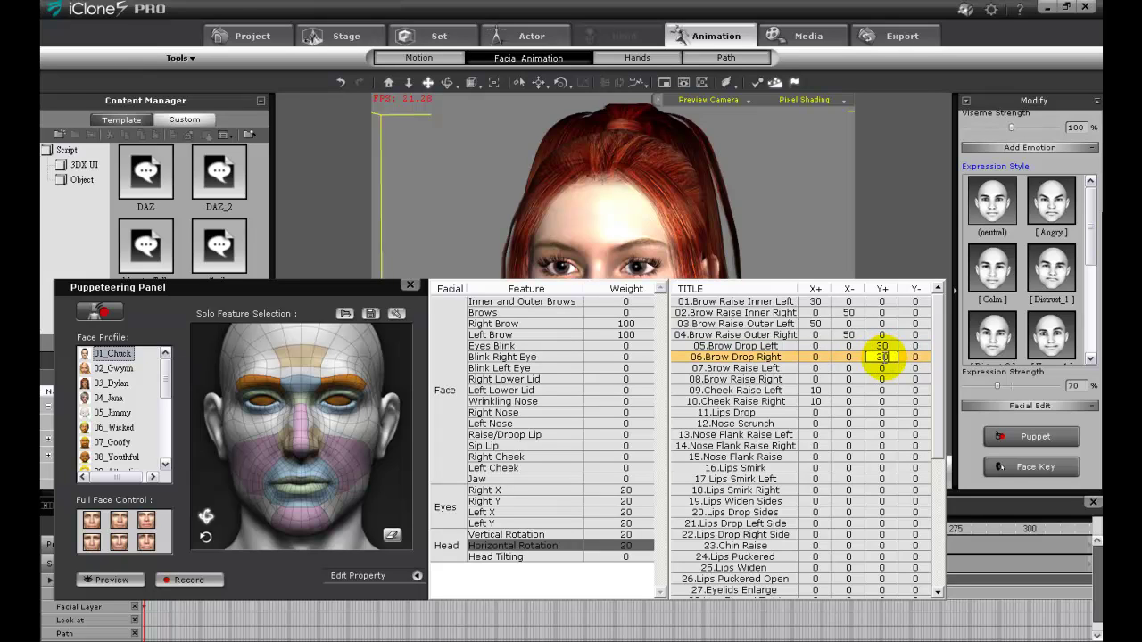
double_click(849, 390)
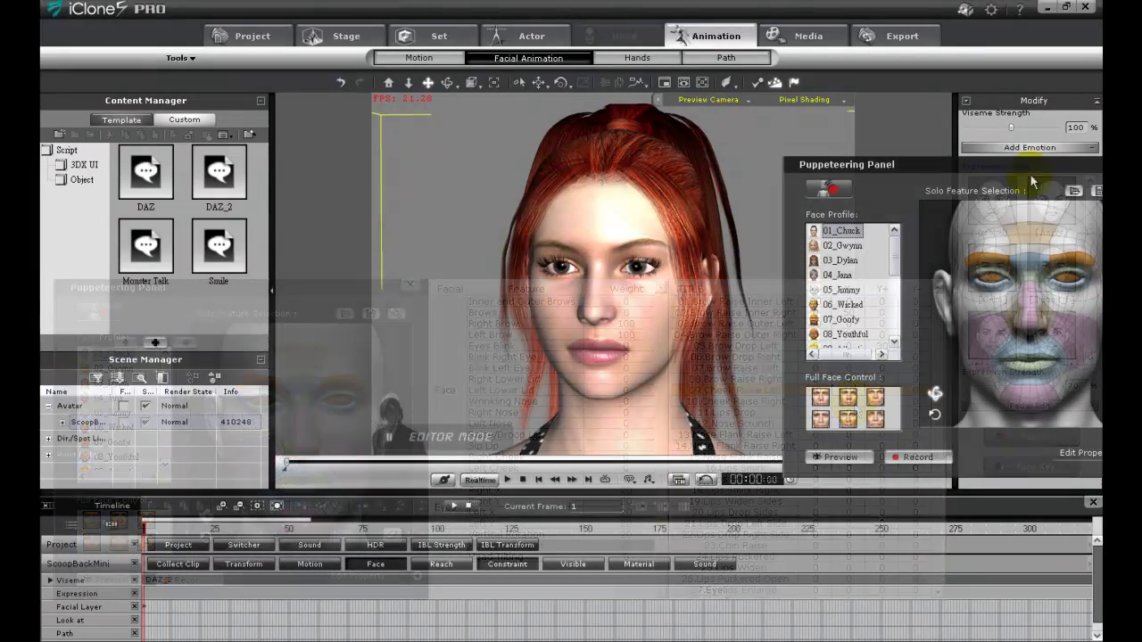
click(837, 457)
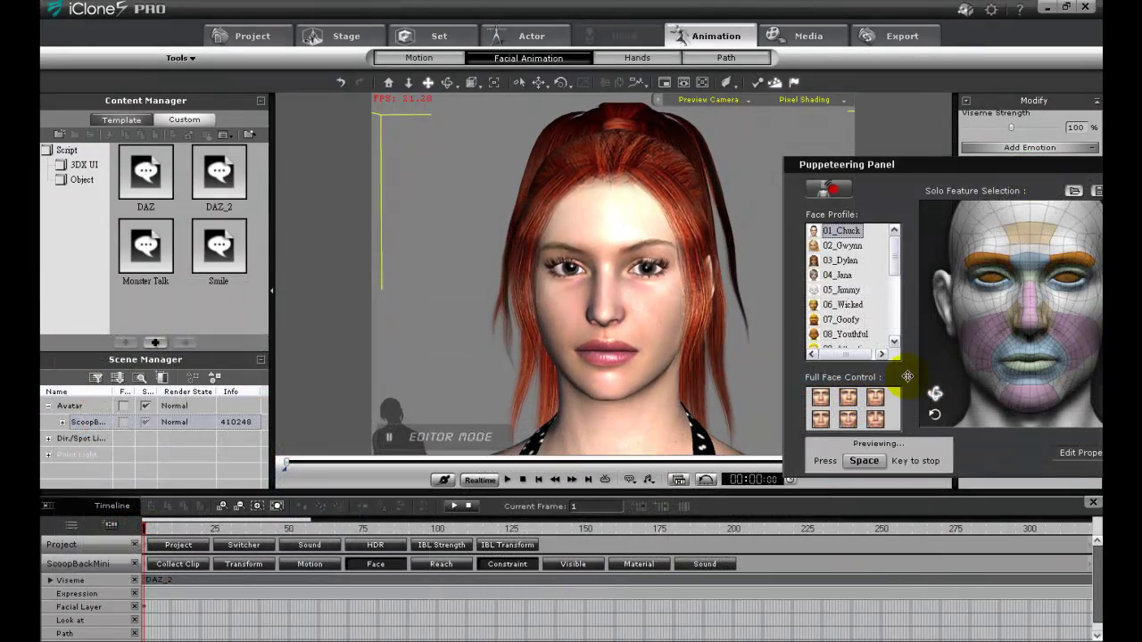
- Set Lips Smirk X+ and Lips Smirk Left X- strengths to 50
key(space)
drag(901, 167, 165, 260)
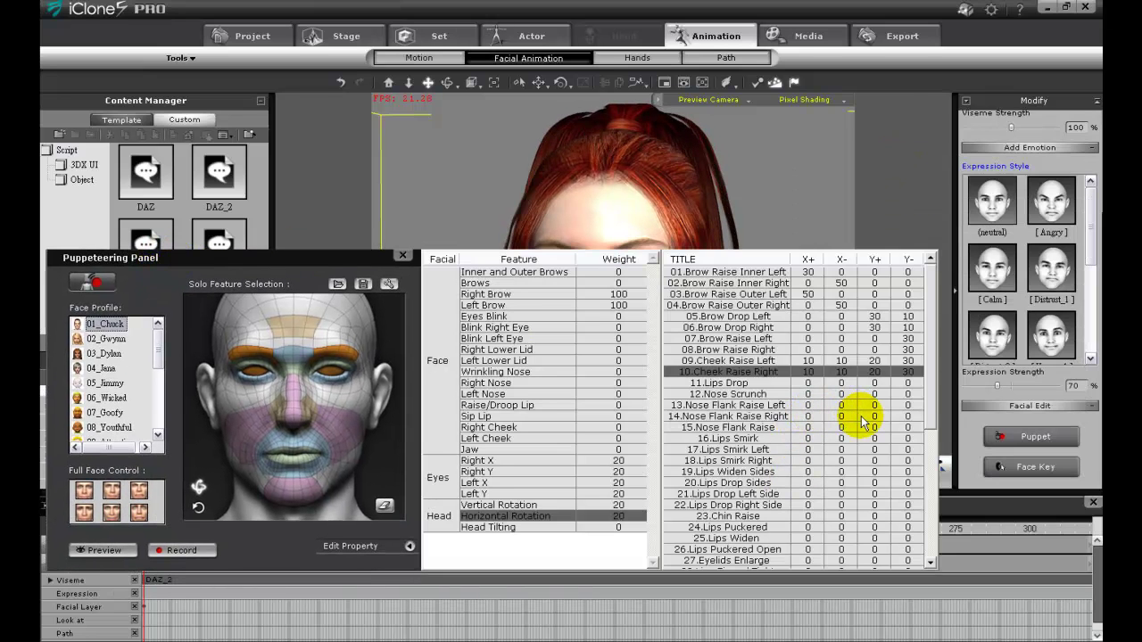
click(807, 428)
click(808, 438)
text(50)
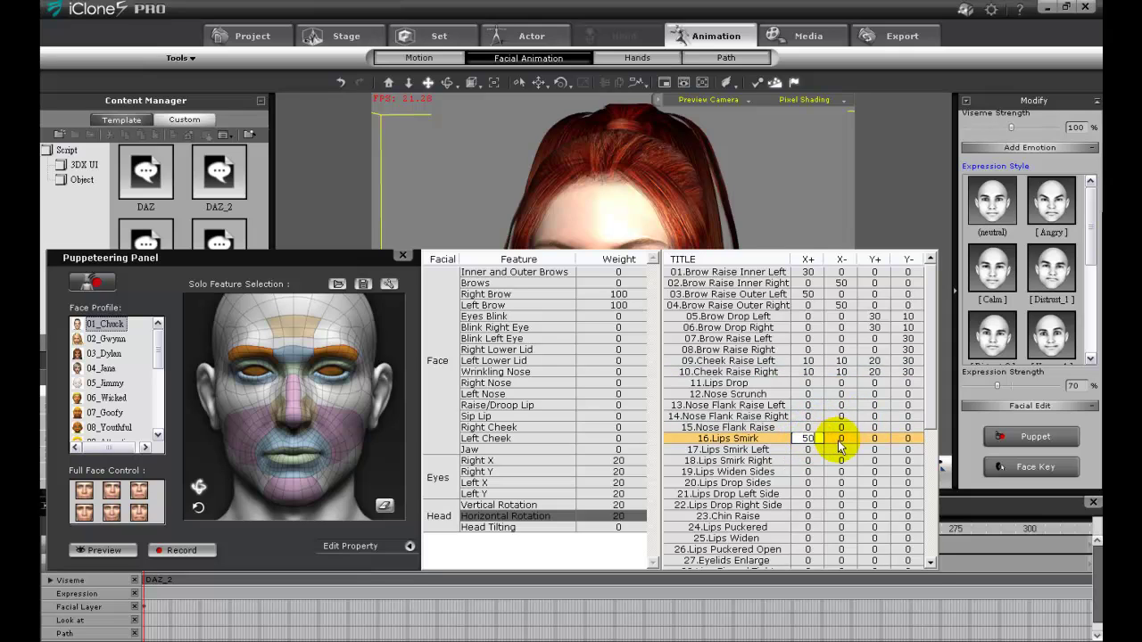
double_click(842, 450)
text(50)
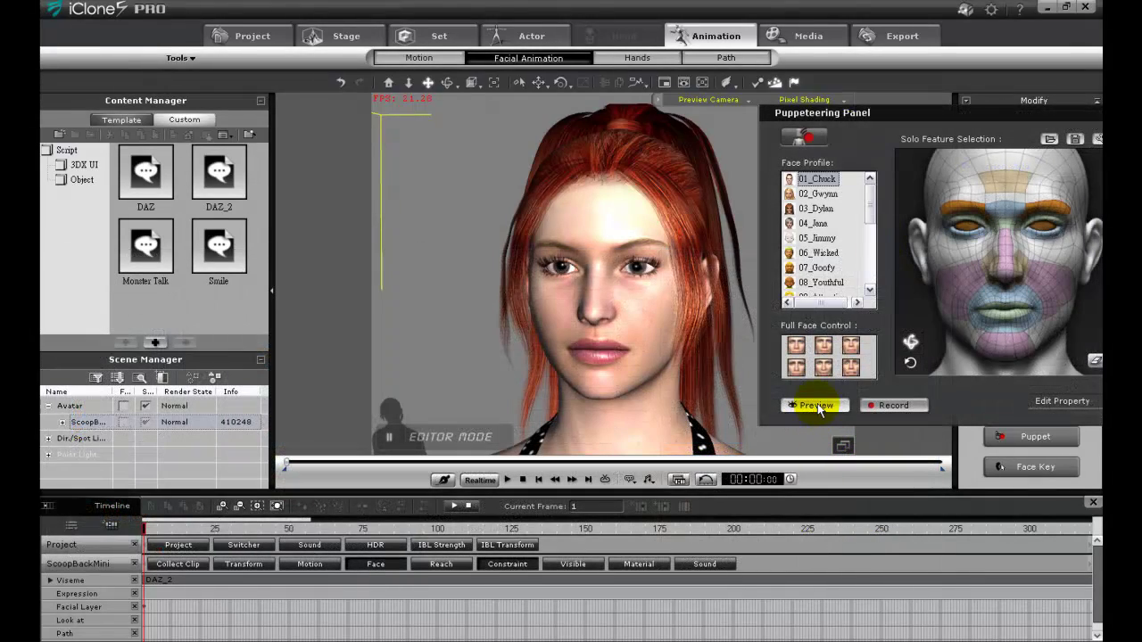
- Preview the puppeteered face, then browse for a saved .ini puppet profile
click(816, 406)
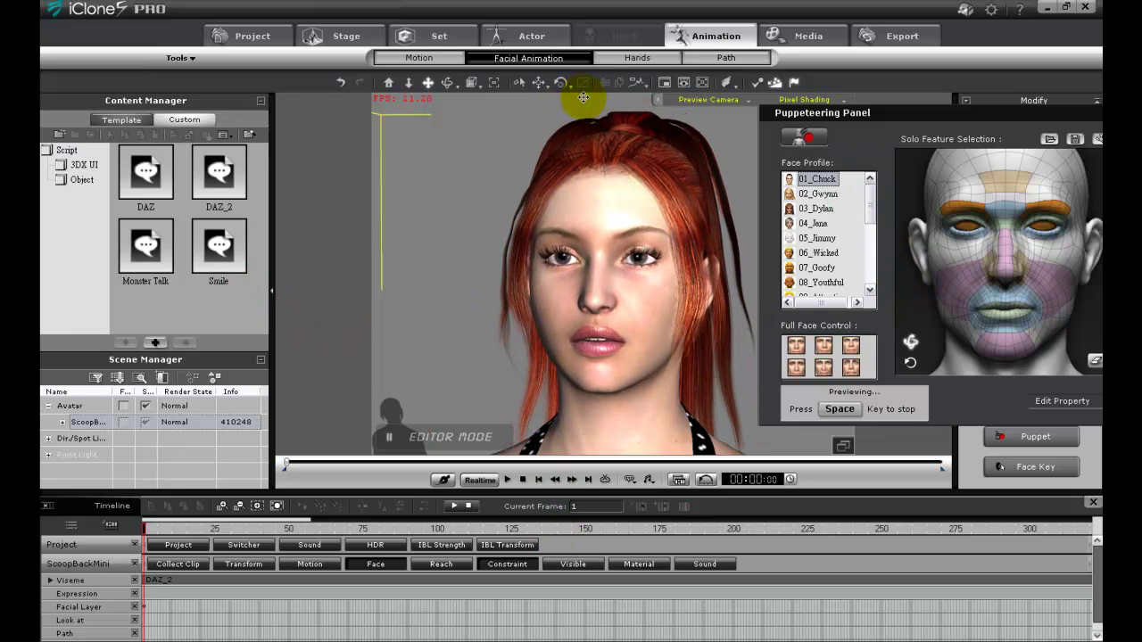
key(space)
click(1050, 139)
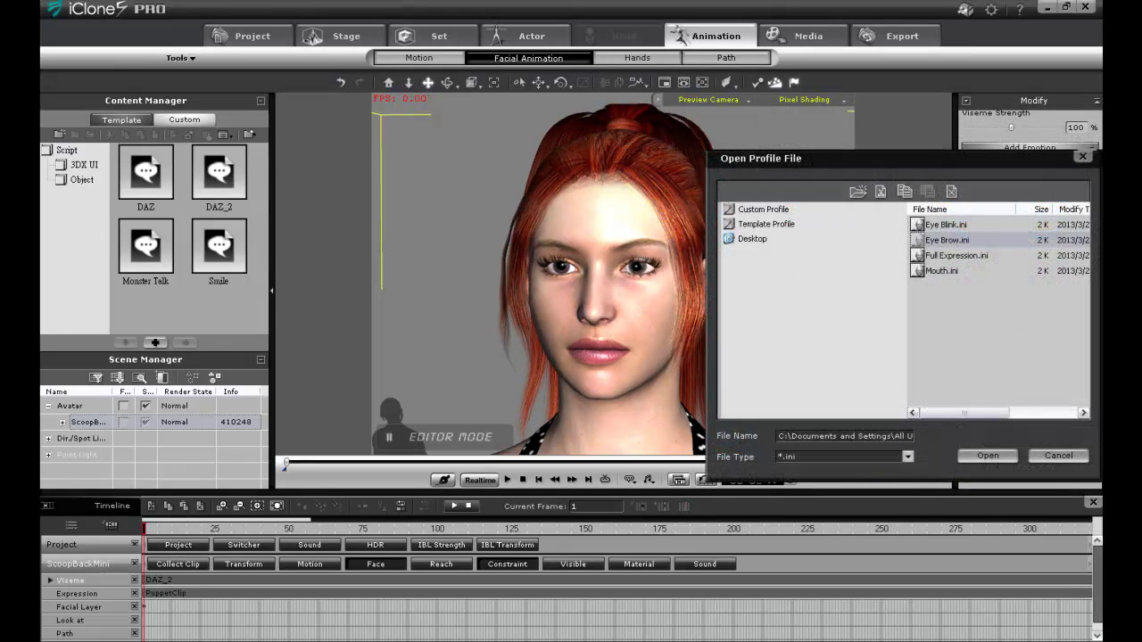
- Record a facial puppeteering take as a PuppetClip on the Expression track
click(1058, 455)
click(773, 459)
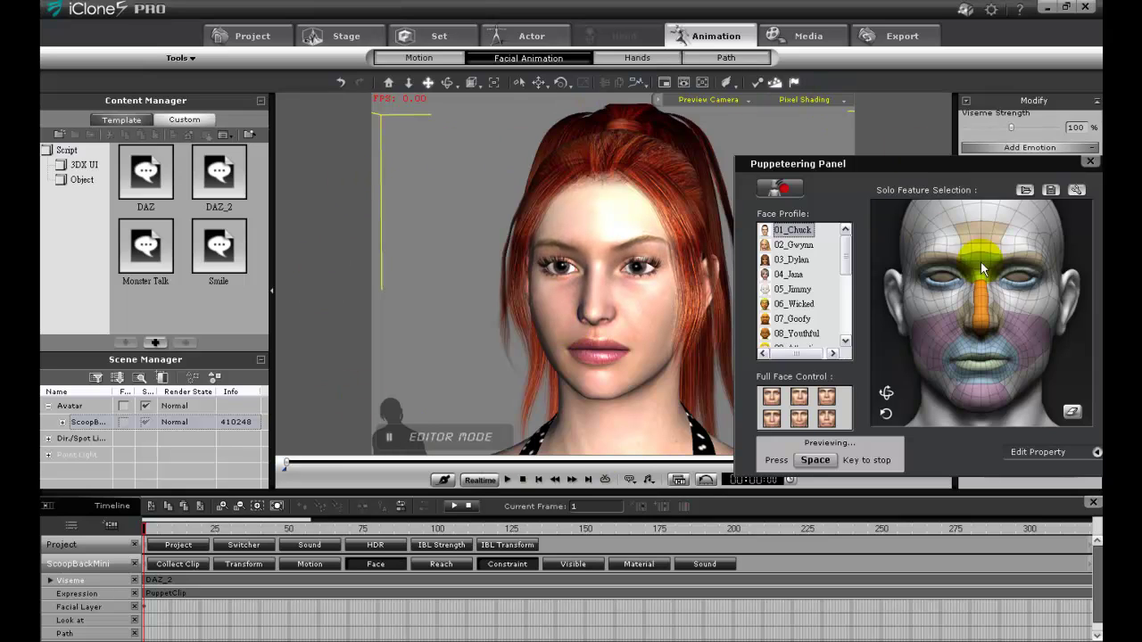
key(space)
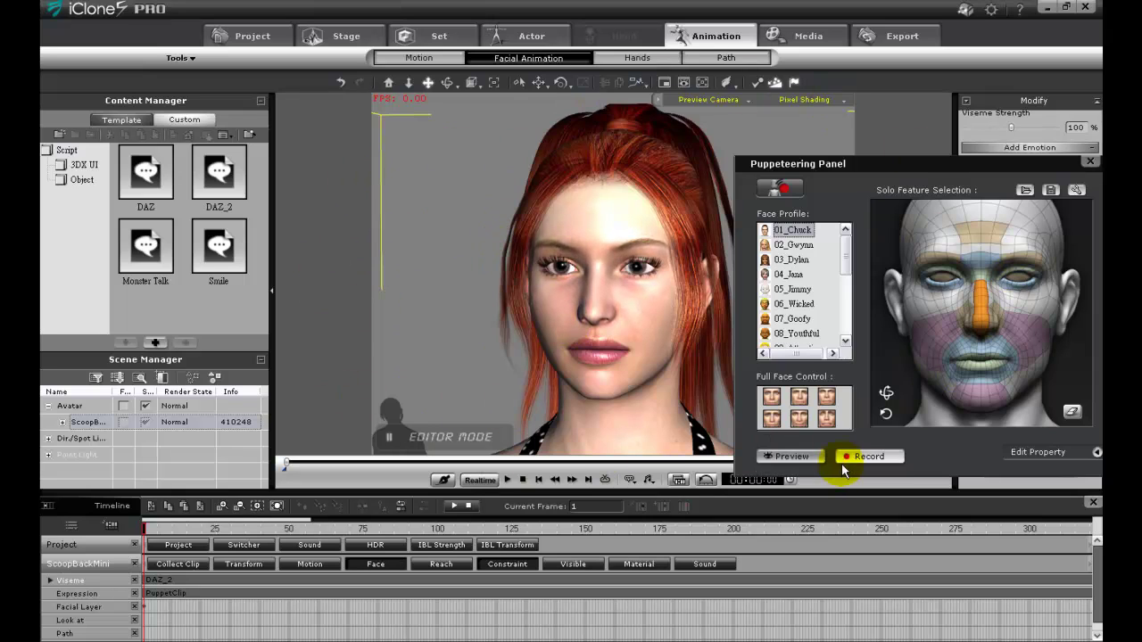
click(870, 457)
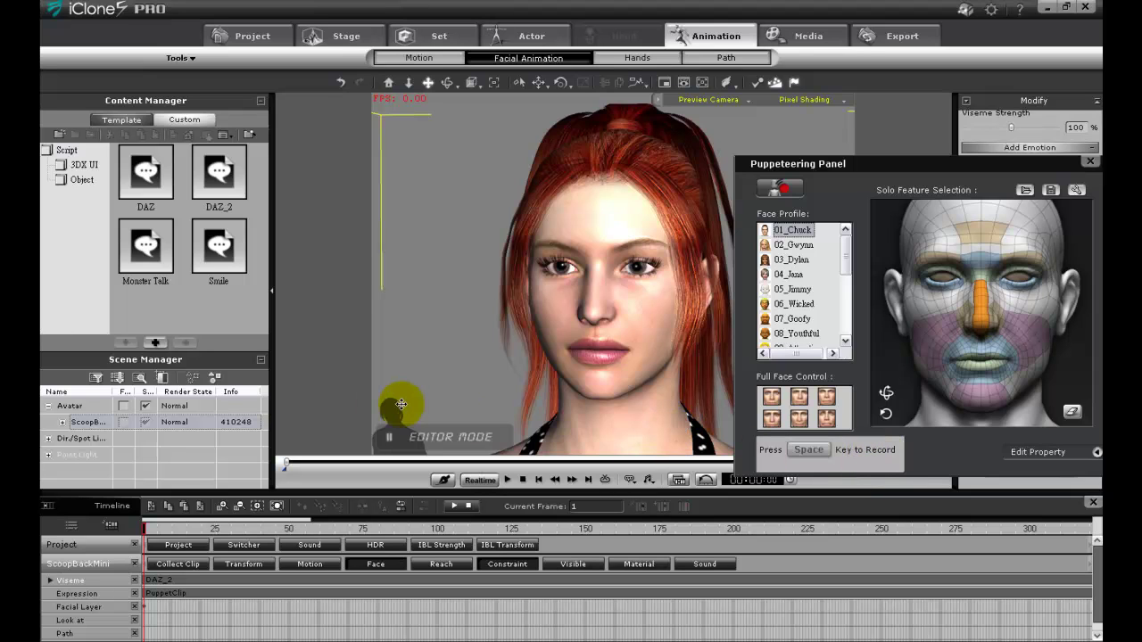
key(space)
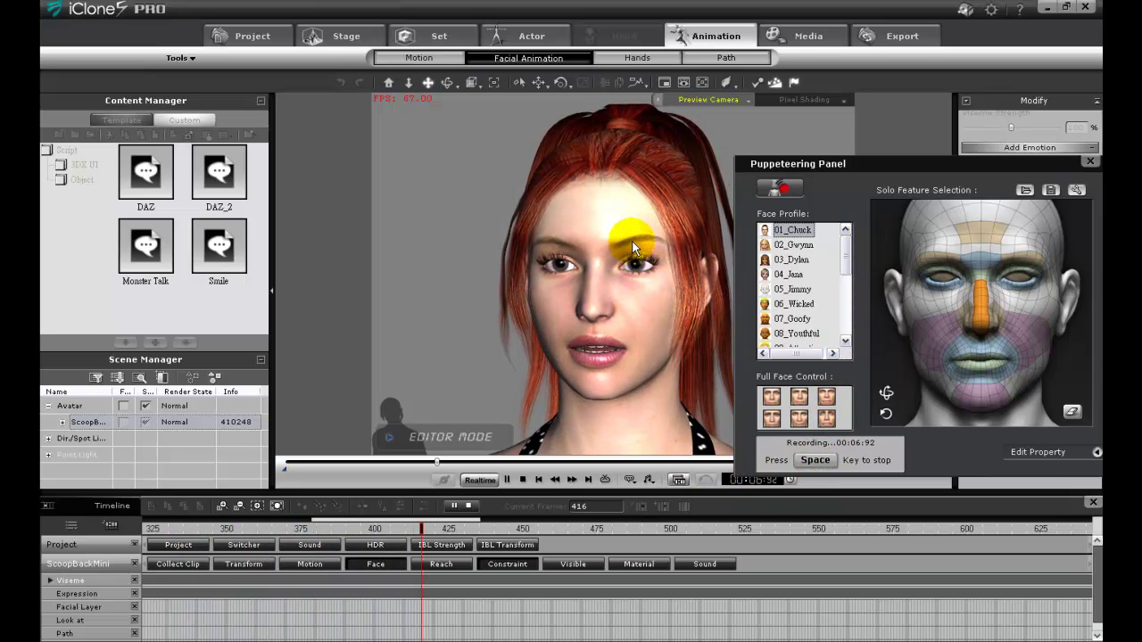
key(space)
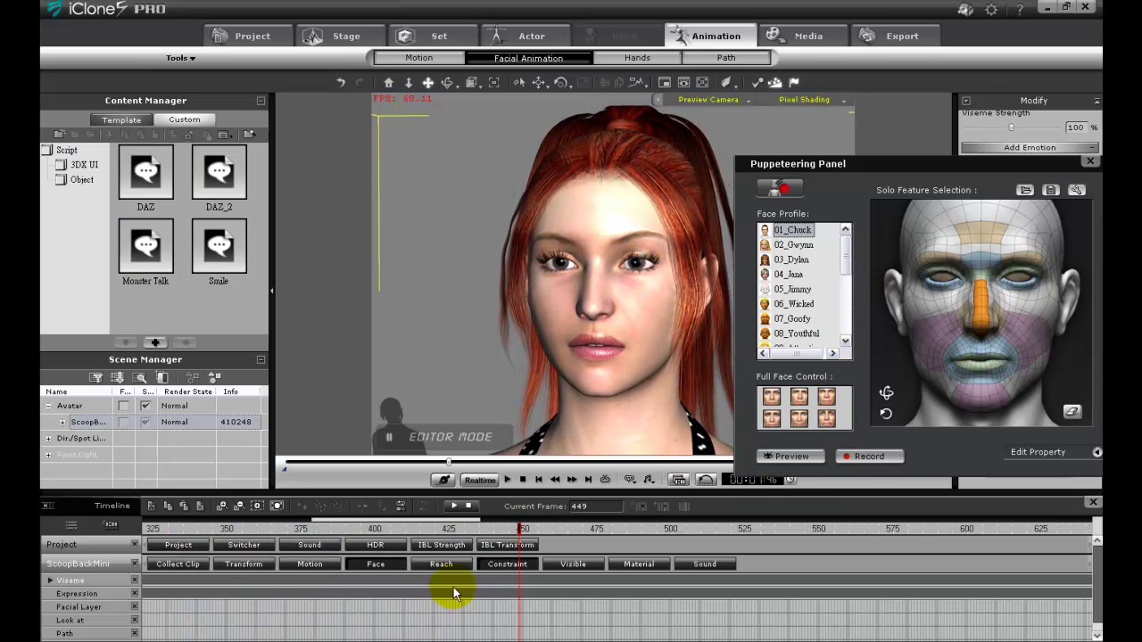
- Play the recorded take from frame one, clear the nose feature selection, and browse saved profiles
click(469, 507)
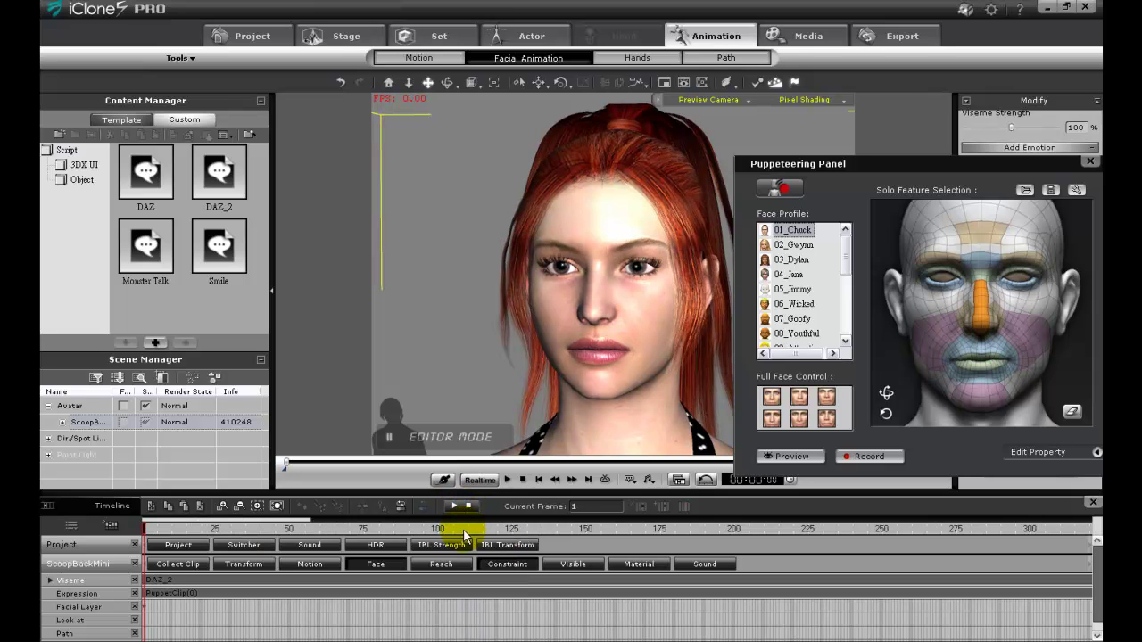
click(506, 480)
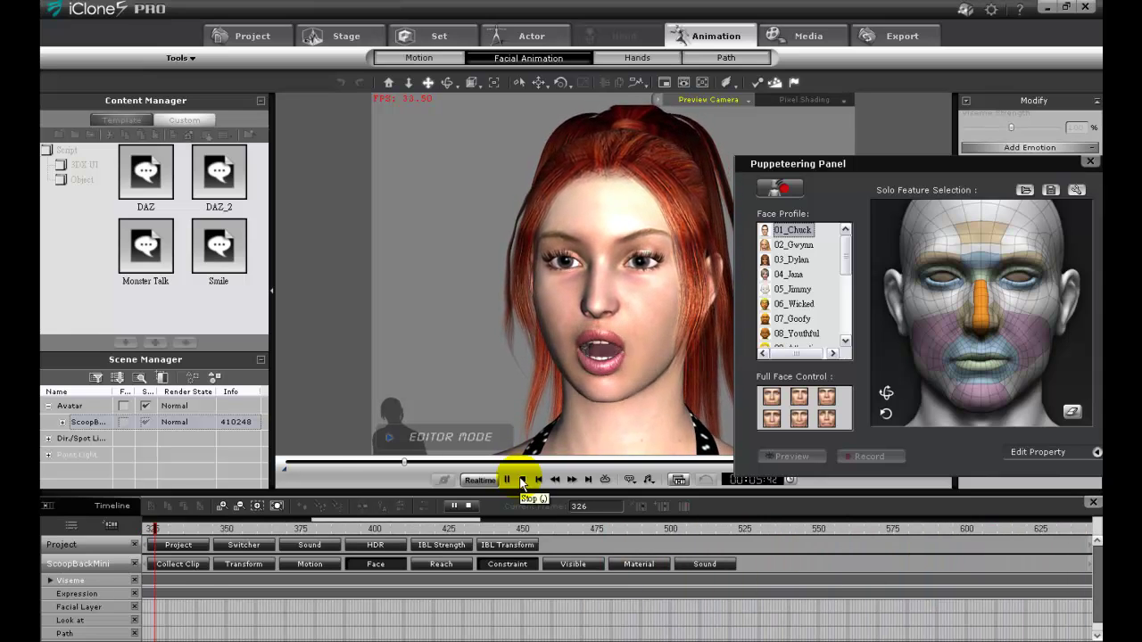
click(523, 480)
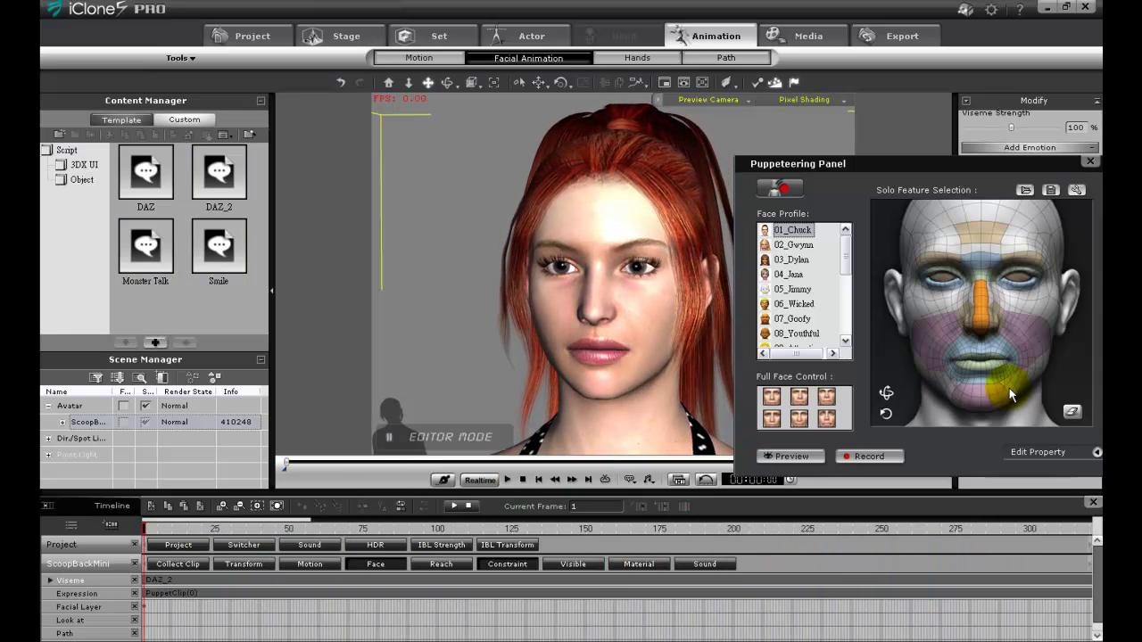
click(1072, 412)
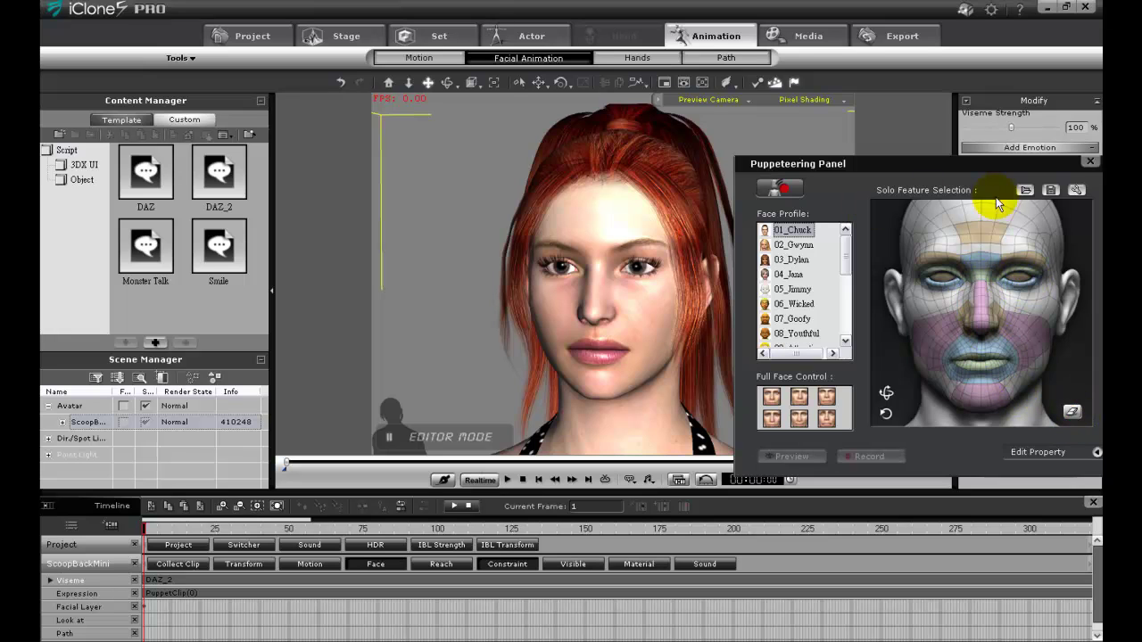
click(1024, 191)
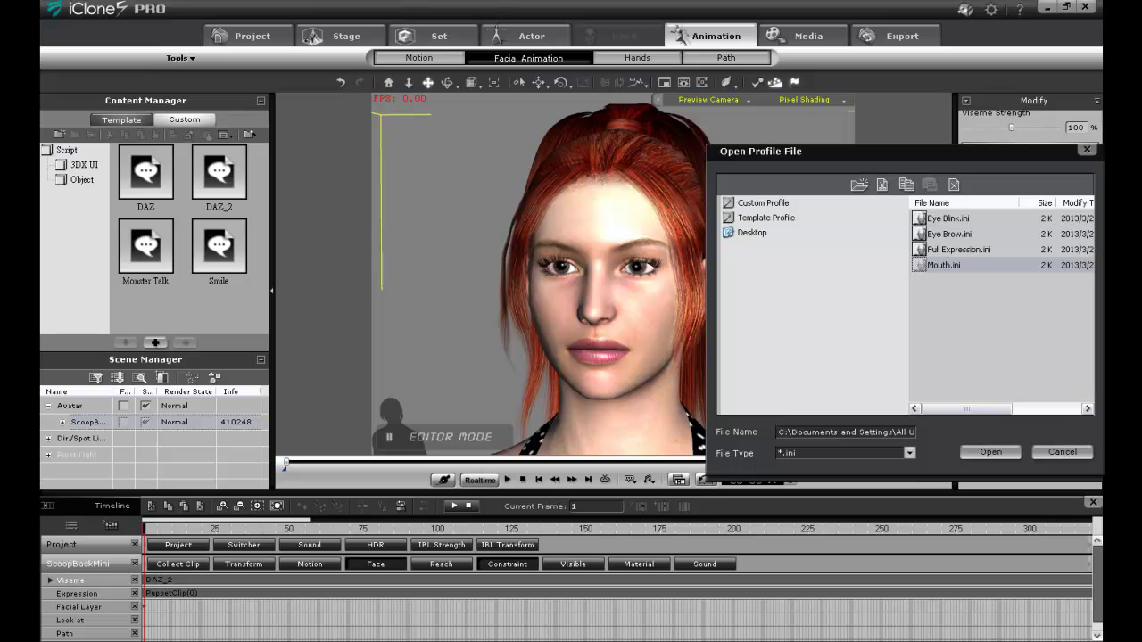
- Load the Mouth.ini profile, record a mouth-only puppet take, and play it back
click(991, 452)
click(768, 457)
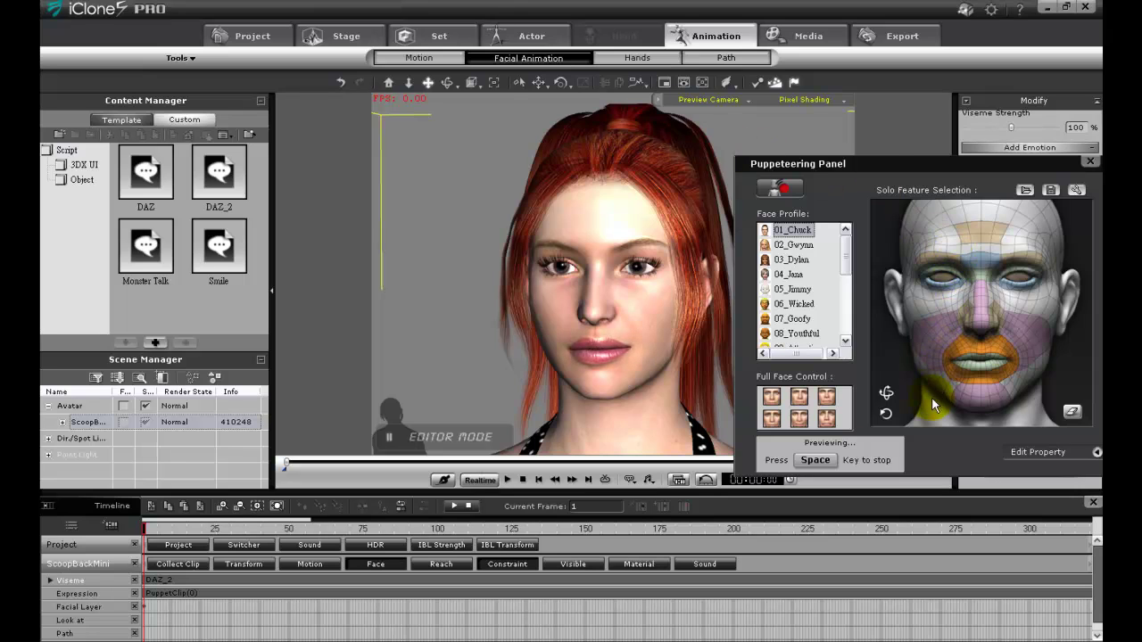
key(space)
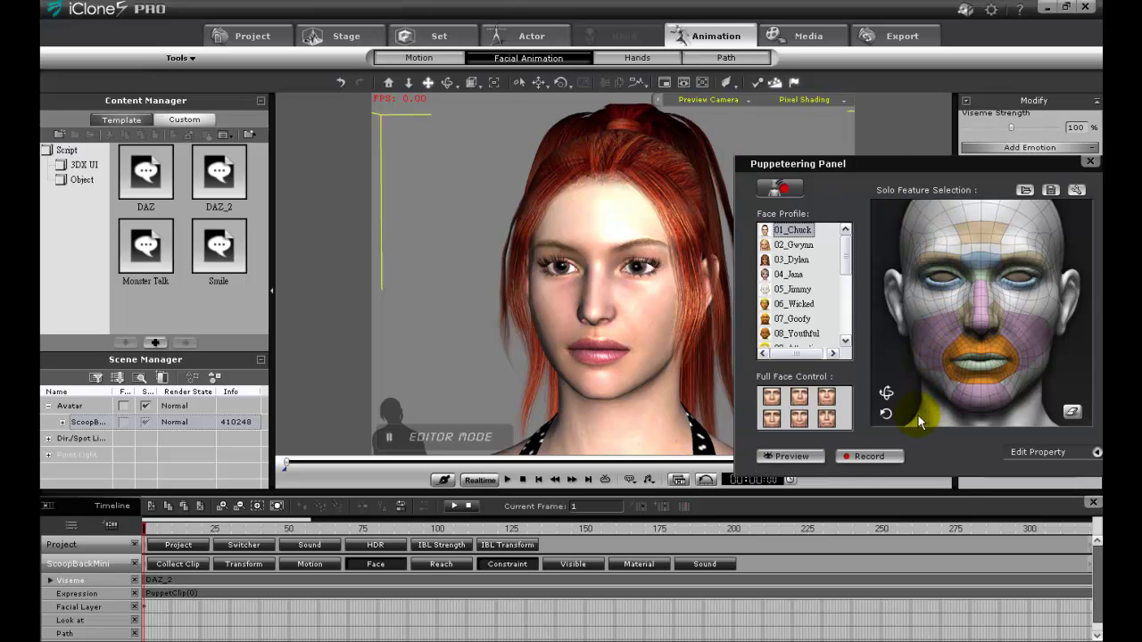
click(870, 456)
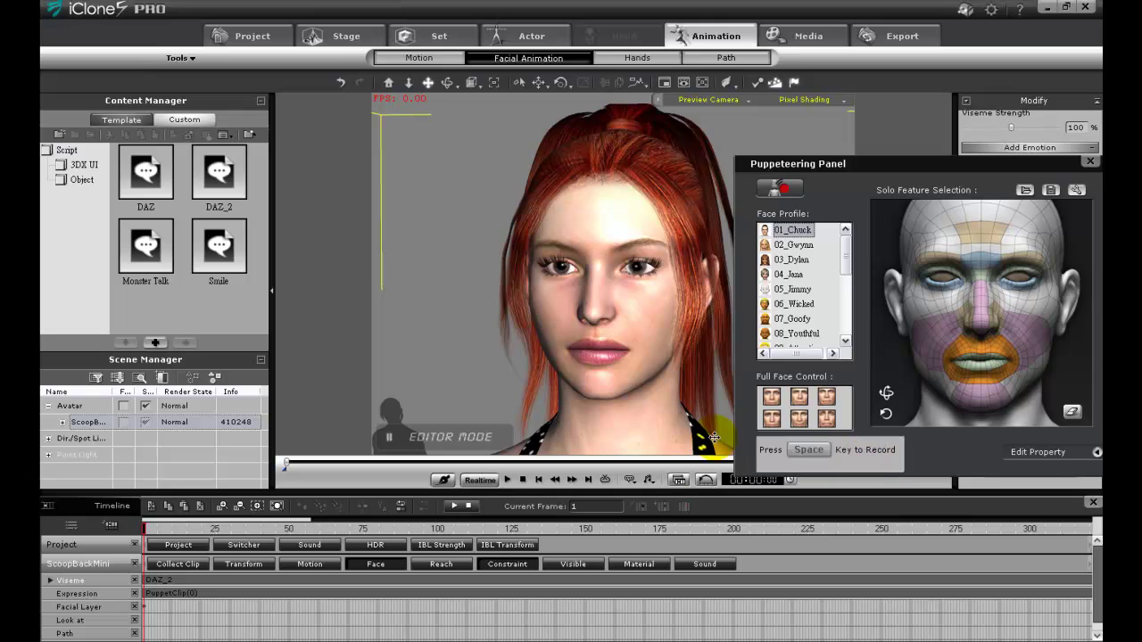
key(space)
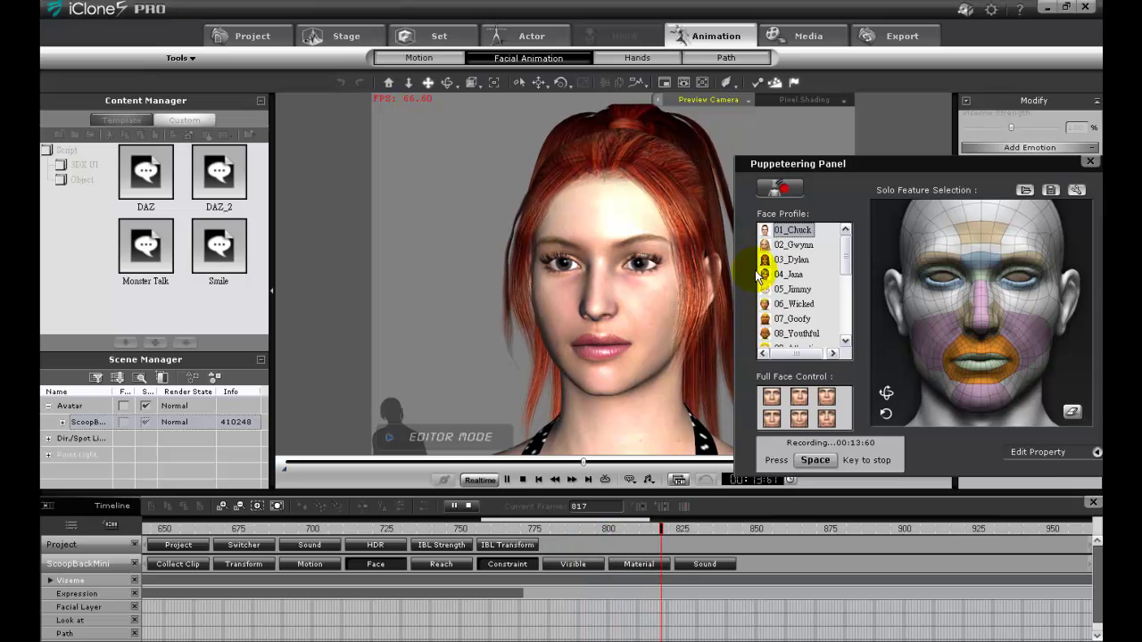
click(518, 481)
click(508, 480)
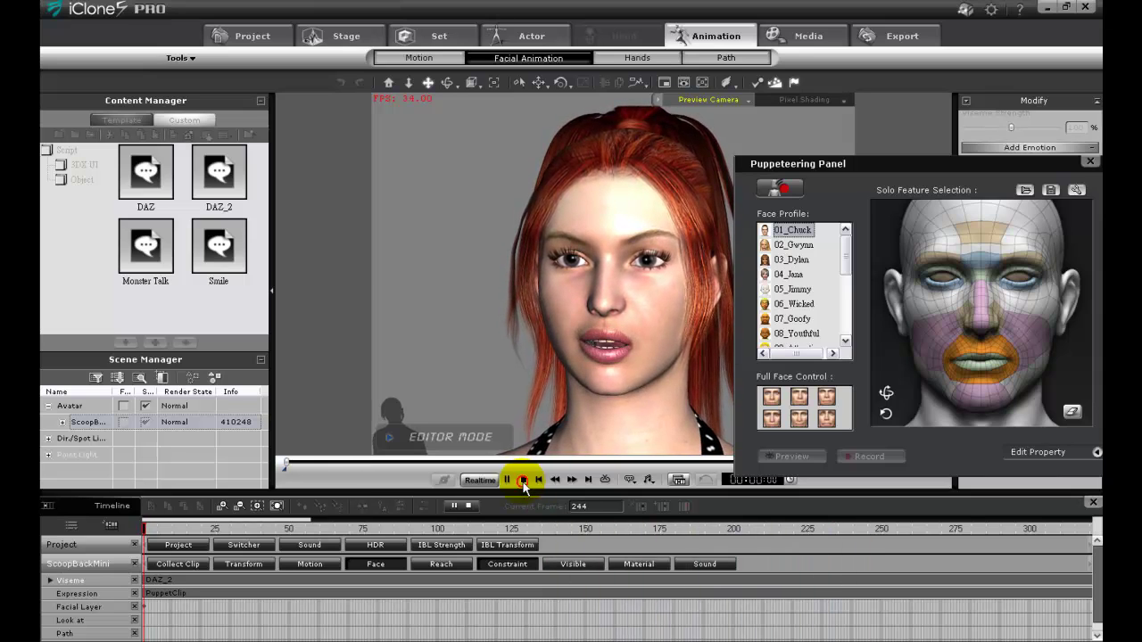
- Clear the mouth-only feature selection and preview puppeteering the whole face
click(523, 481)
click(1074, 414)
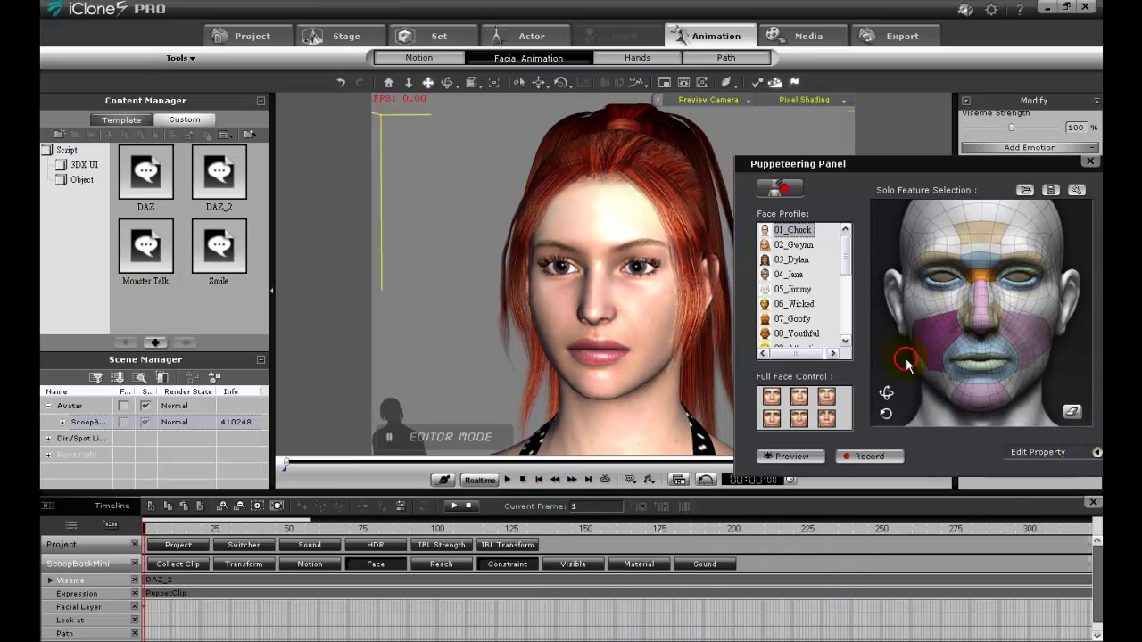
click(785, 456)
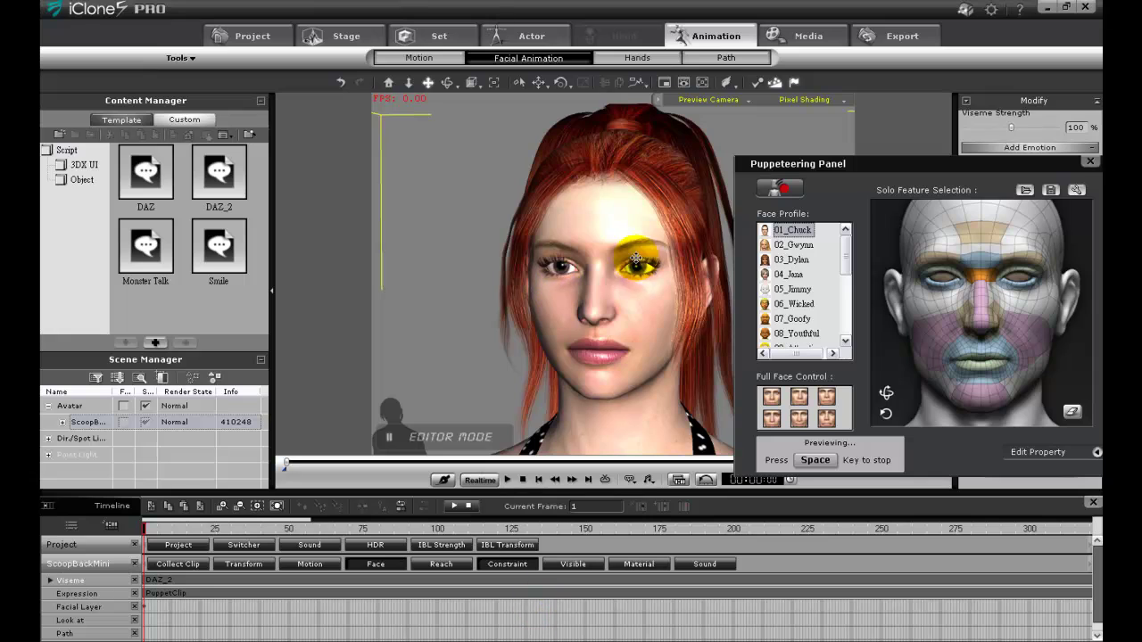
key(space)
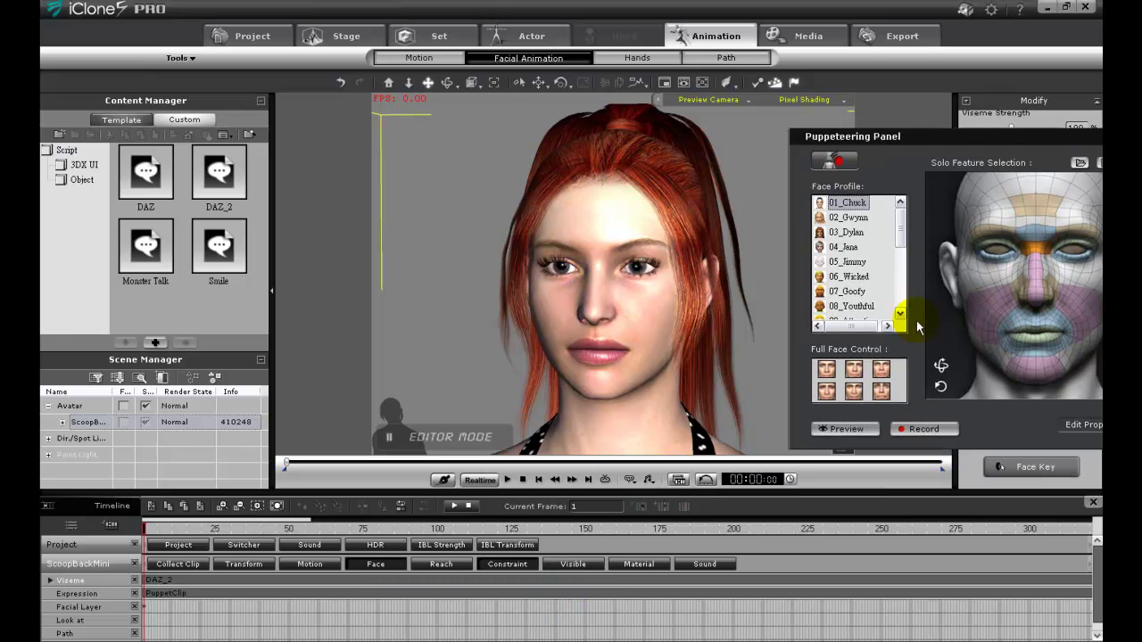
- Record a full-face take with eye blinks, play it back, then list the Dir/Spot Lights
drag(919, 132, 910, 122)
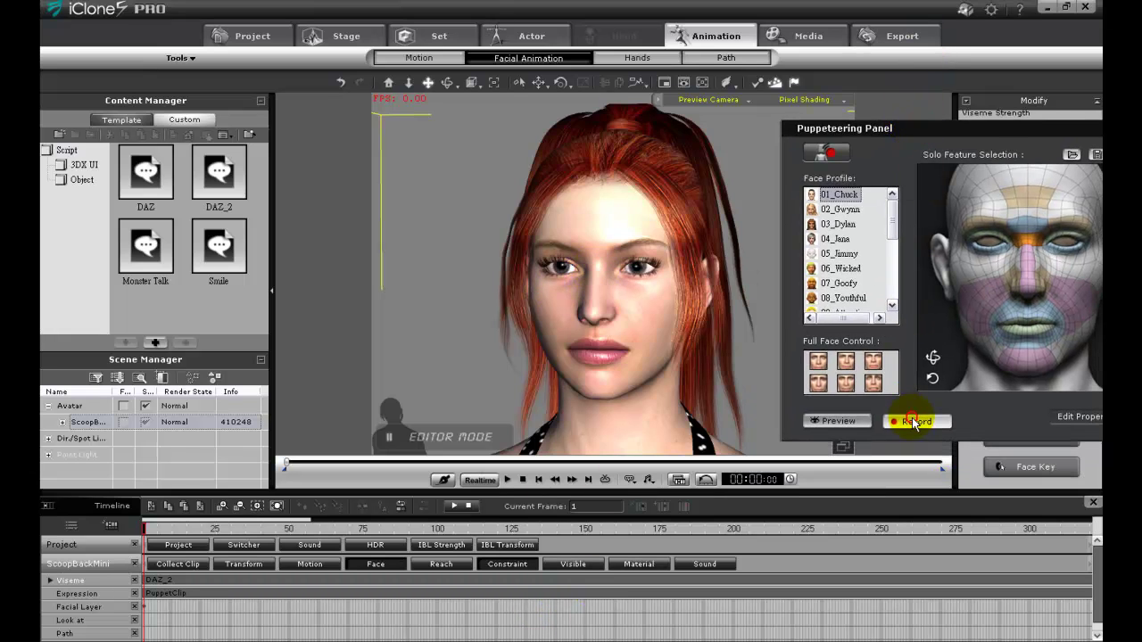
click(913, 423)
key(space)
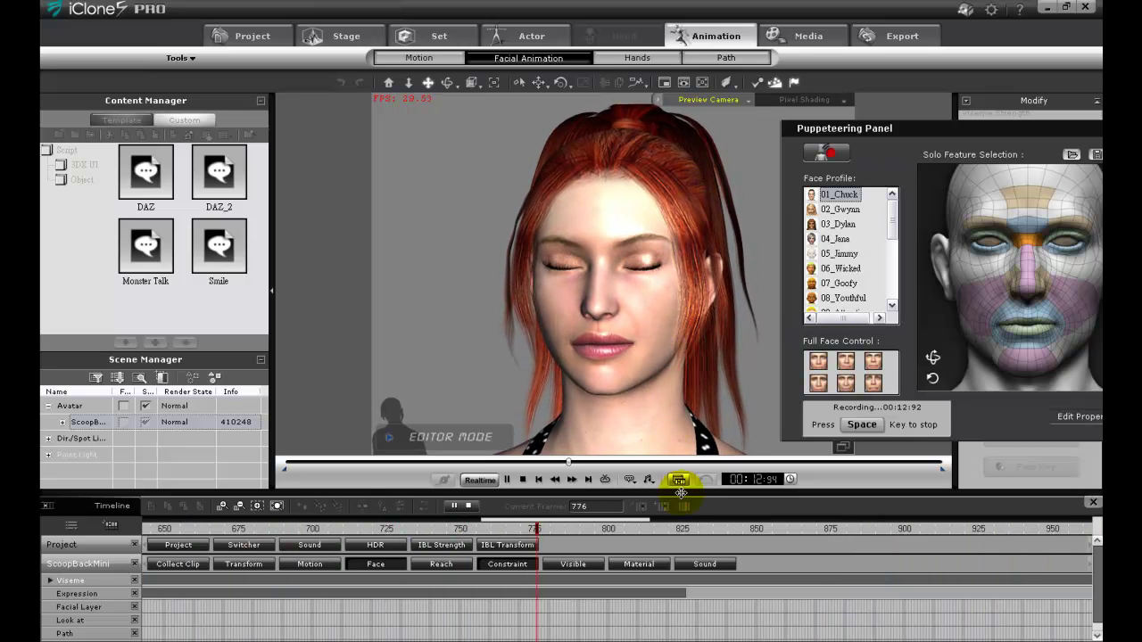
key(space)
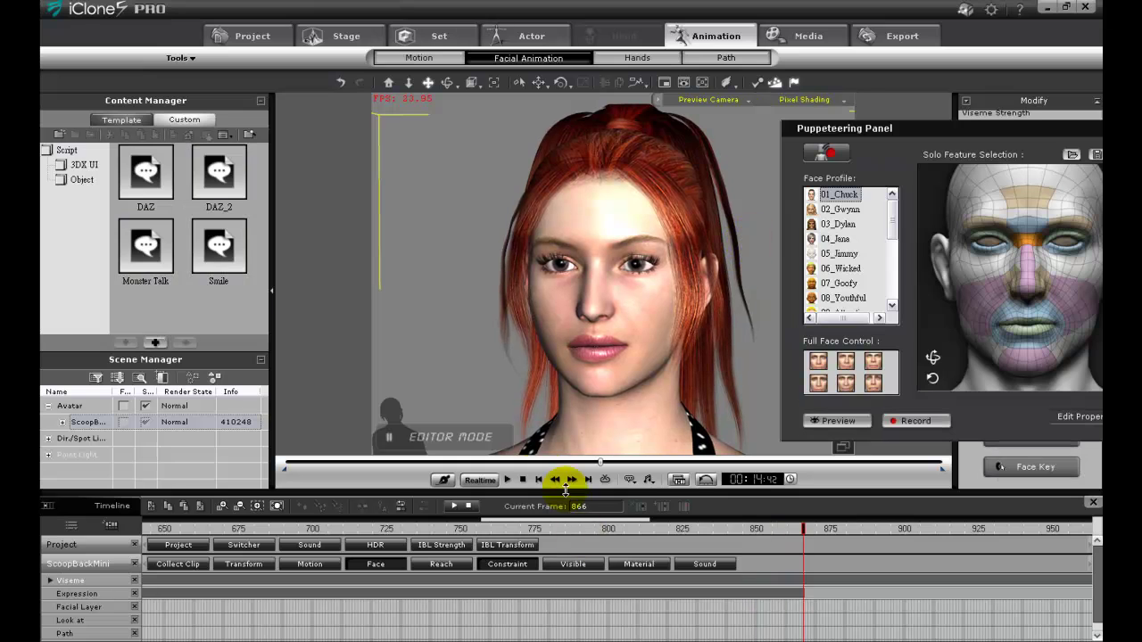
click(508, 480)
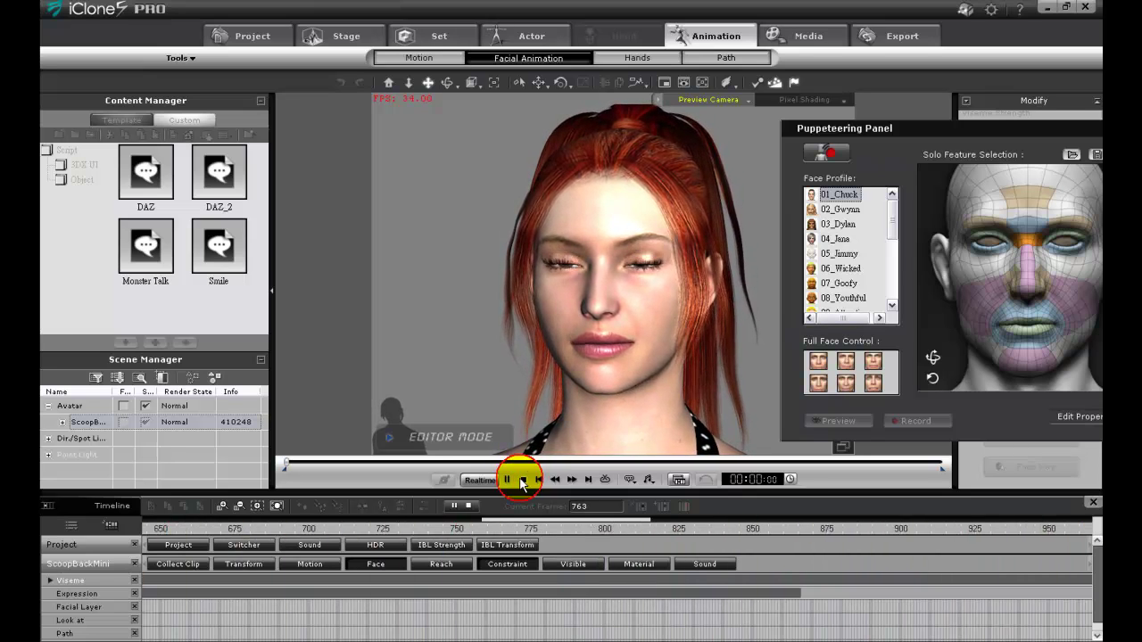
click(523, 480)
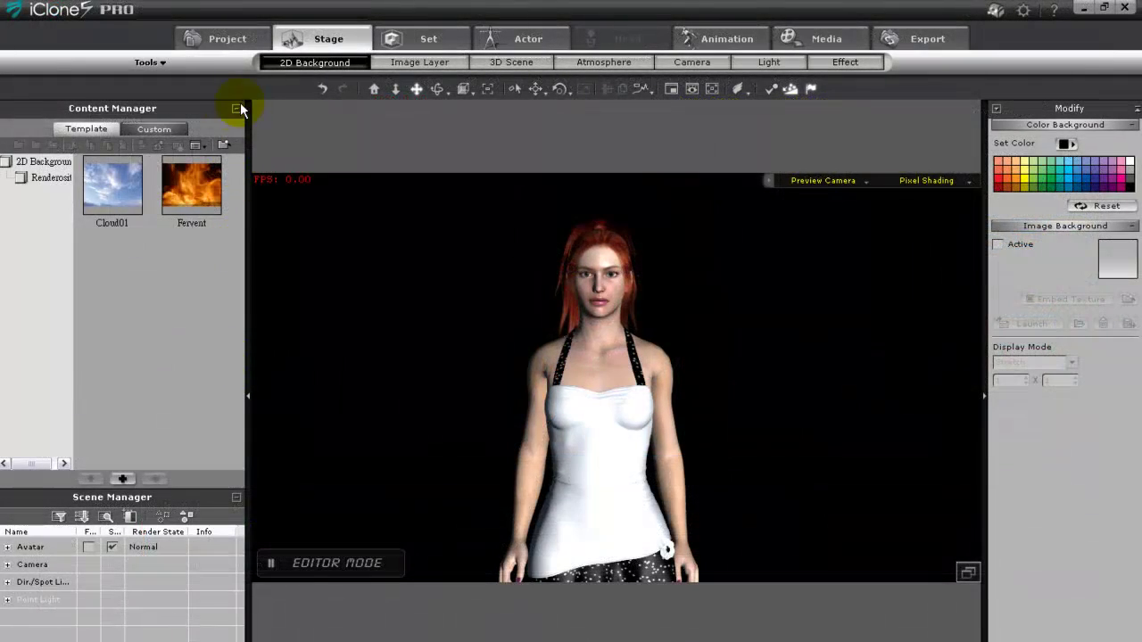
click(237, 109)
click(7, 212)
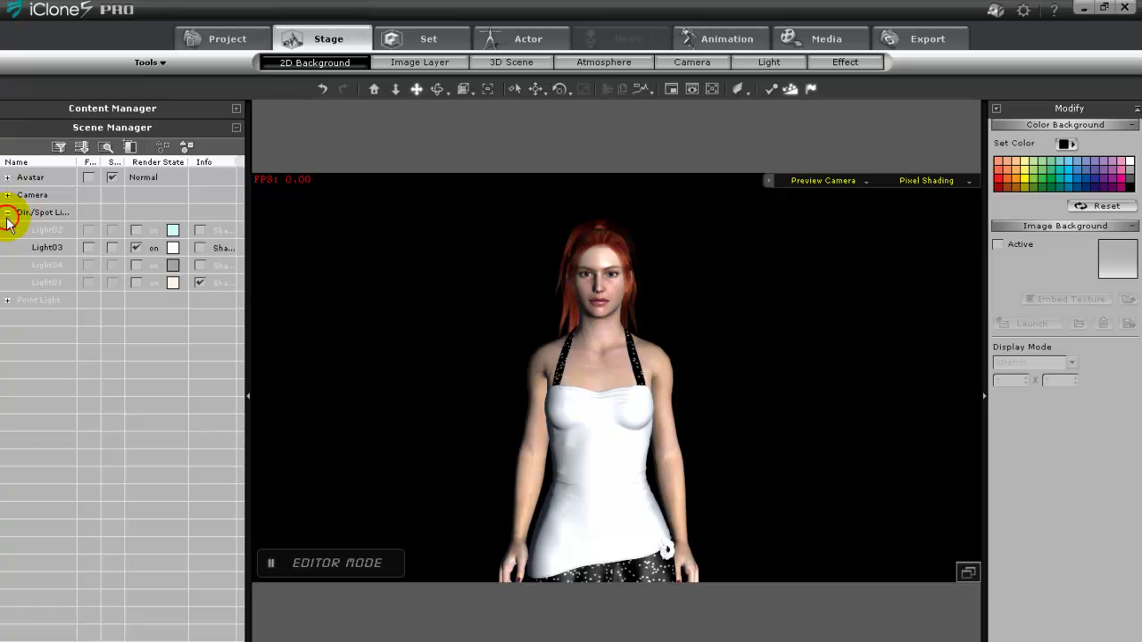
- Switch on Light02 and change it into a spotlight
click(134, 231)
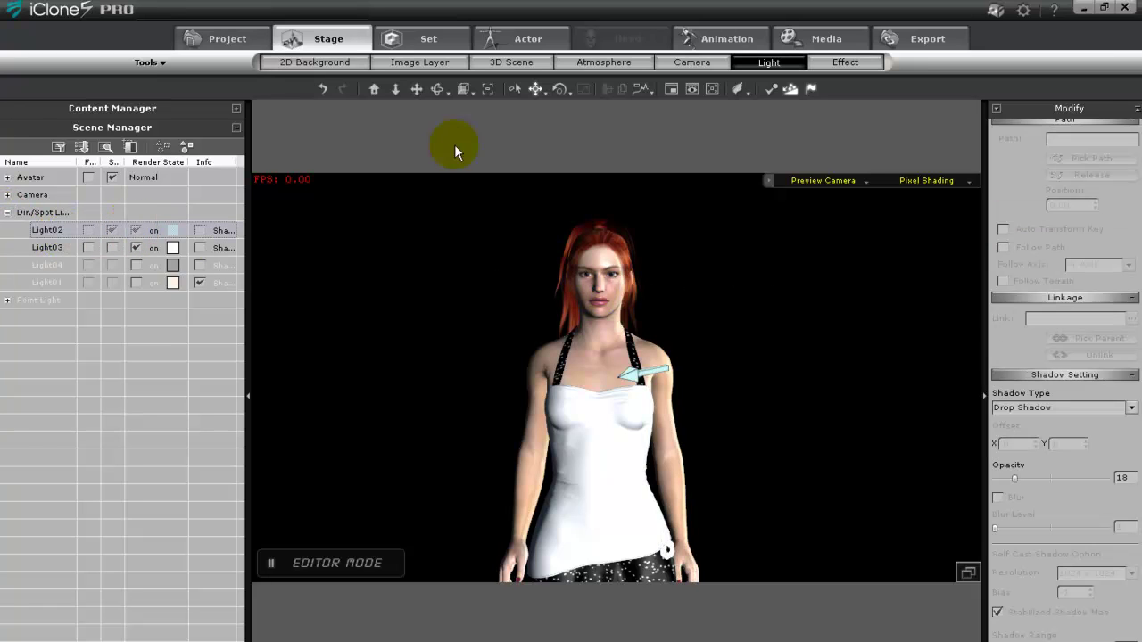
scroll(1035, 178, up, 5)
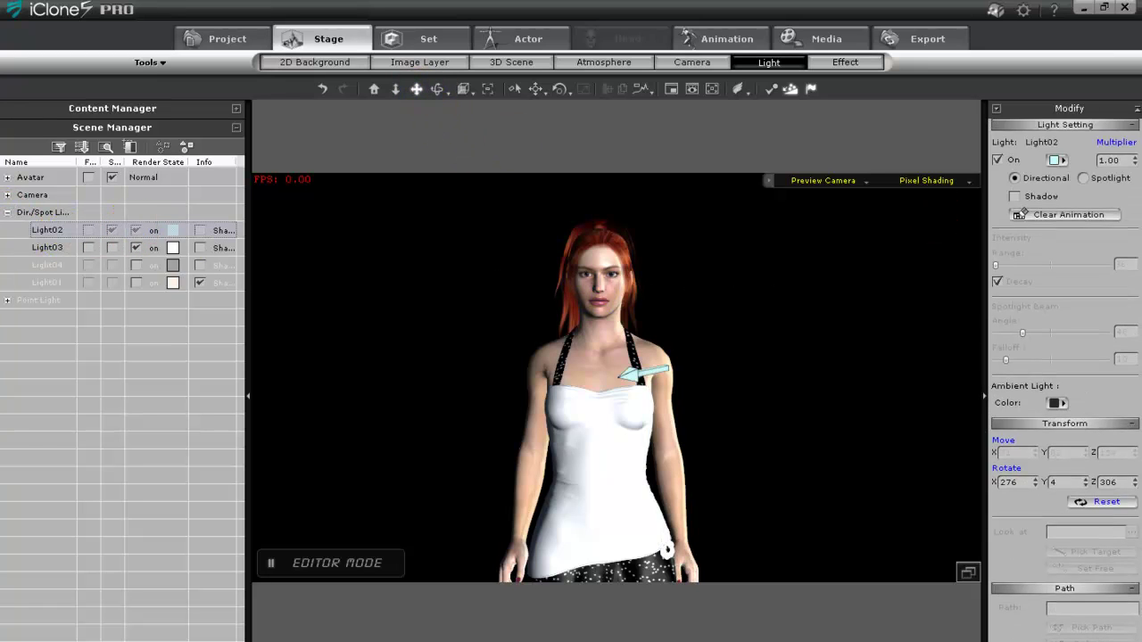
click(1083, 178)
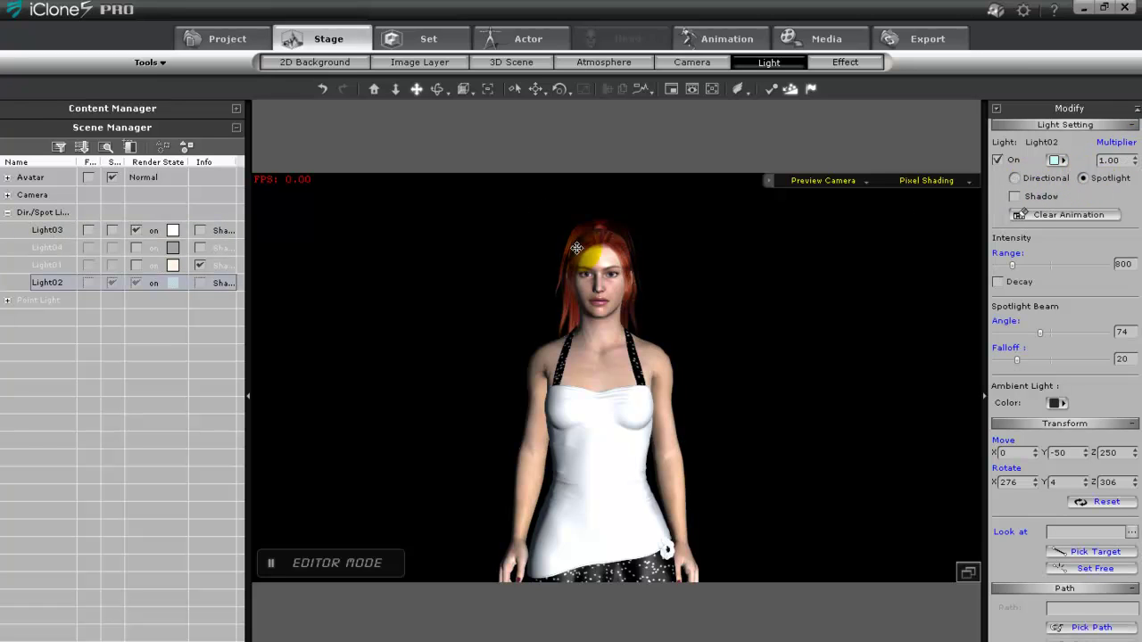
scroll(576, 248, down, 5)
- Place the spotlight right of the face at X 49, Y 49, Z 158 with multiplier 3.00
click(575, 181)
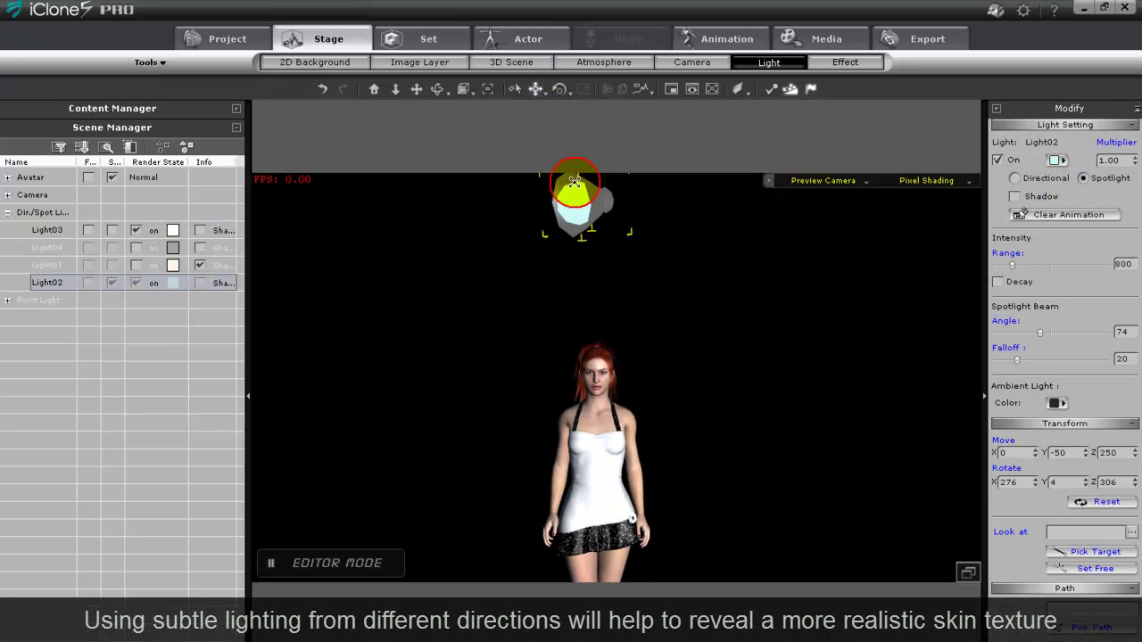
drag(575, 181, 653, 285)
drag(687, 404, 684, 380)
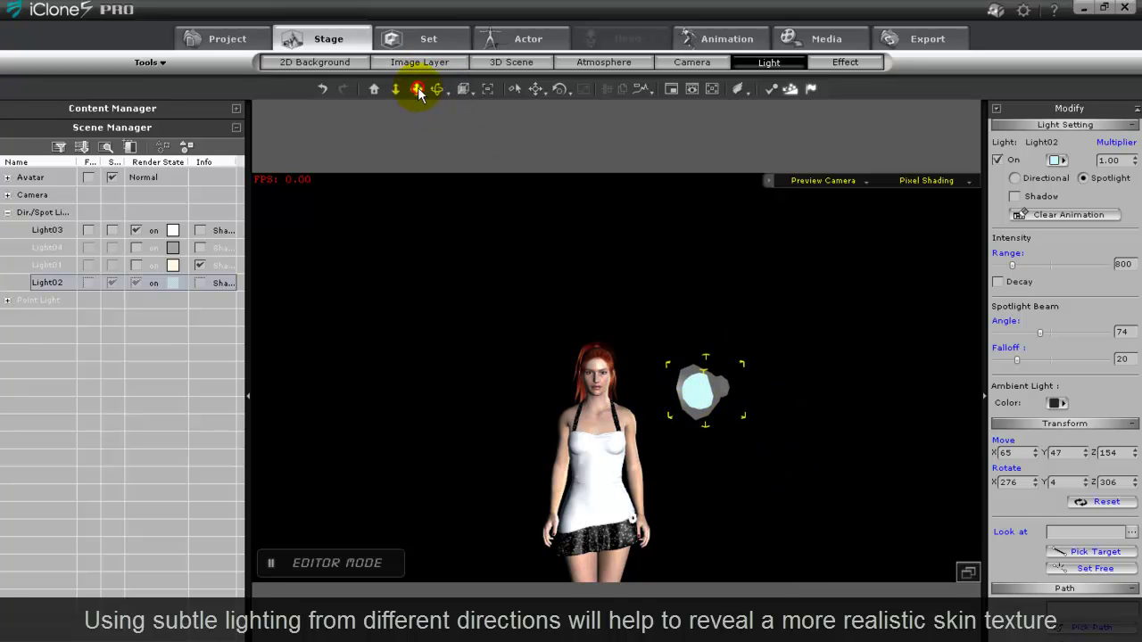
scroll(556, 281, up, 5)
drag(573, 324, 589, 294)
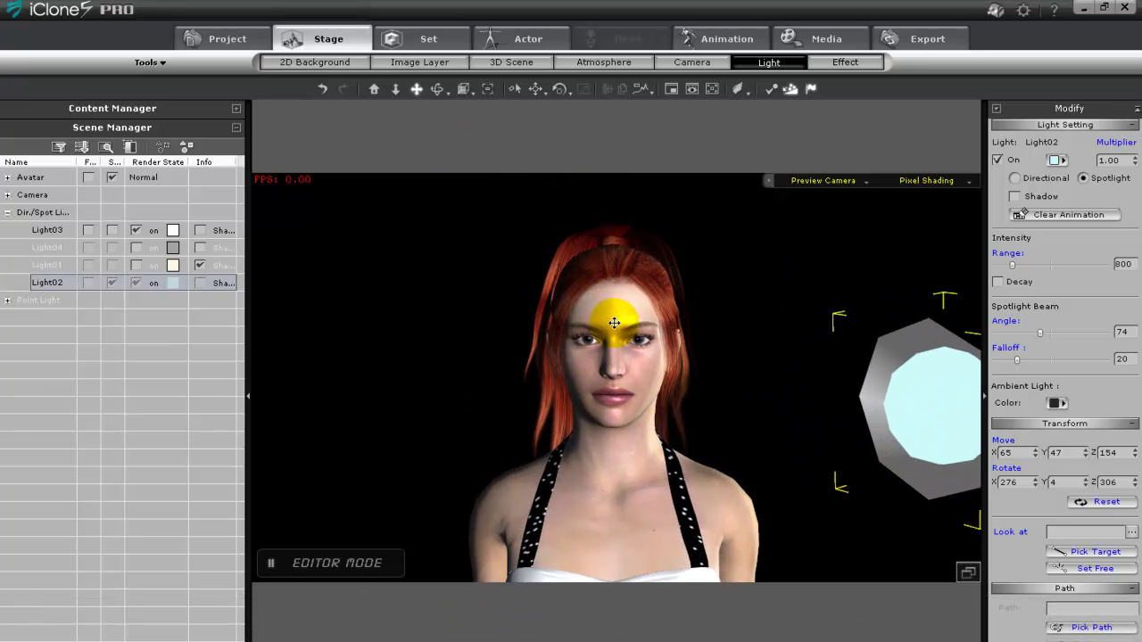
drag(859, 392, 880, 388)
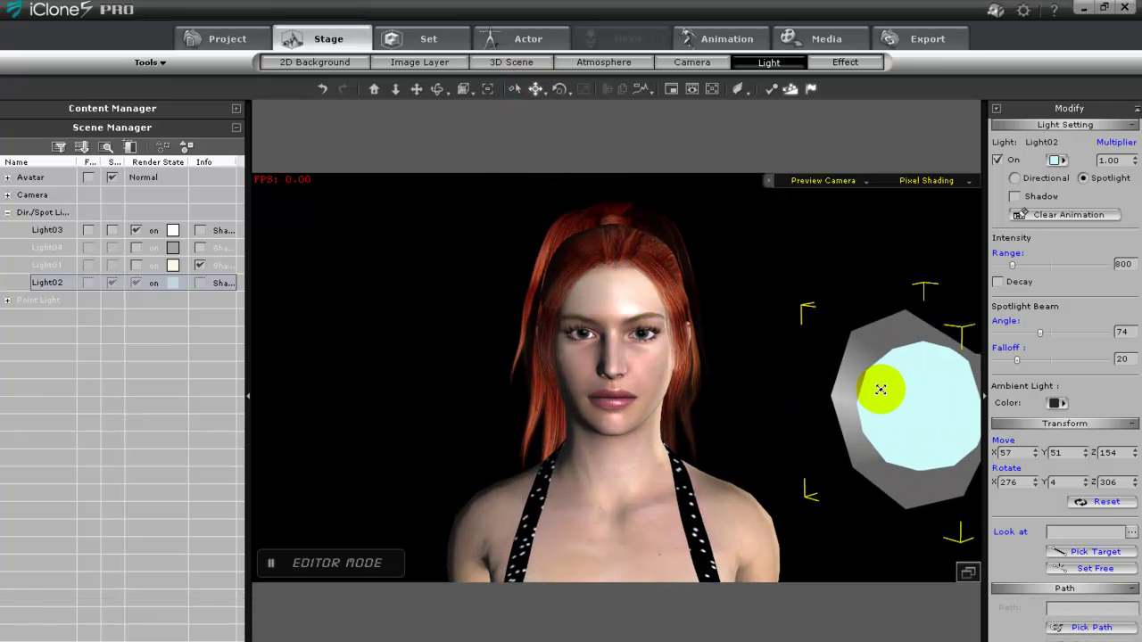
key(Return)
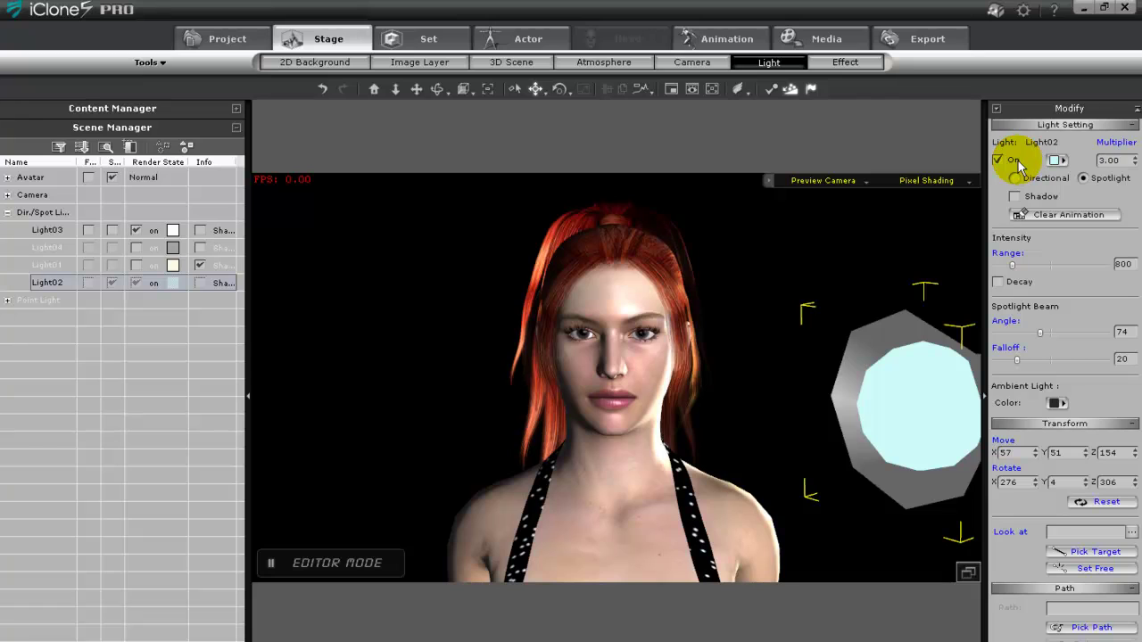
mouse_move(911, 423)
mouse_down()
mouse_move(892, 408)
mouse_move(902, 416)
mouse_up()
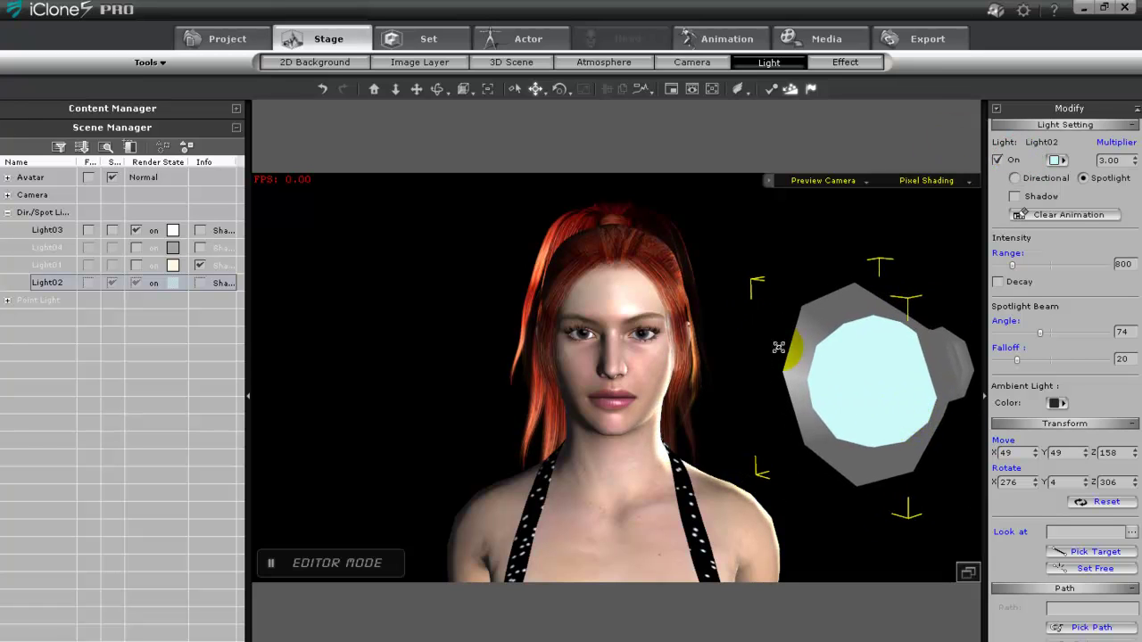
drag(531, 261, 616, 307)
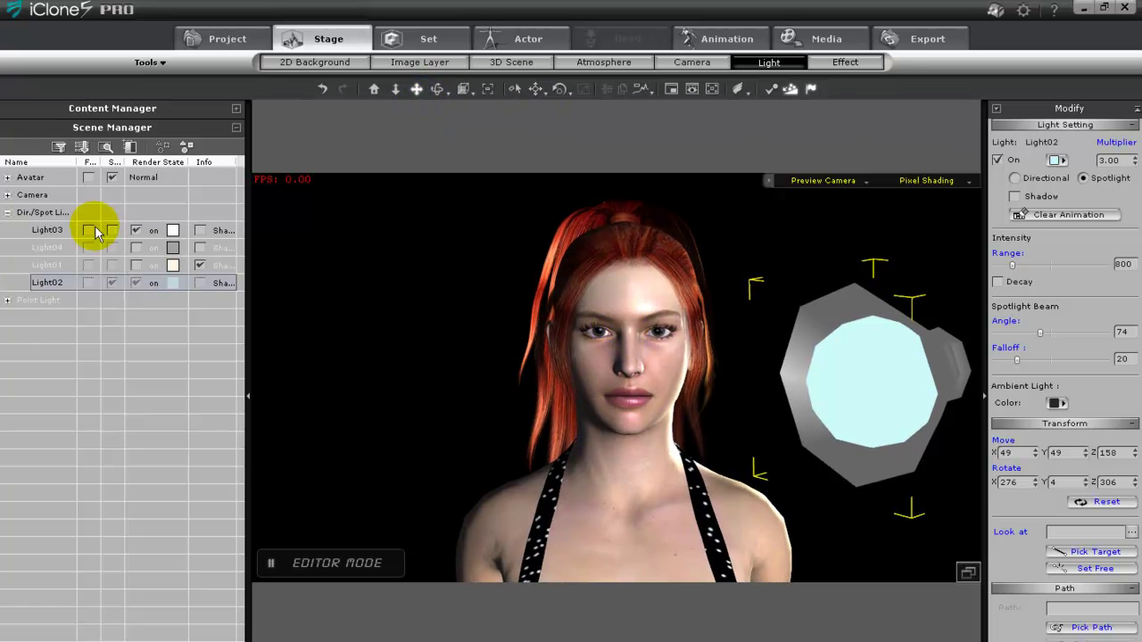
- Switch off Light03 and reposition the Light01 spotlight, hiding its gizmo
click(133, 267)
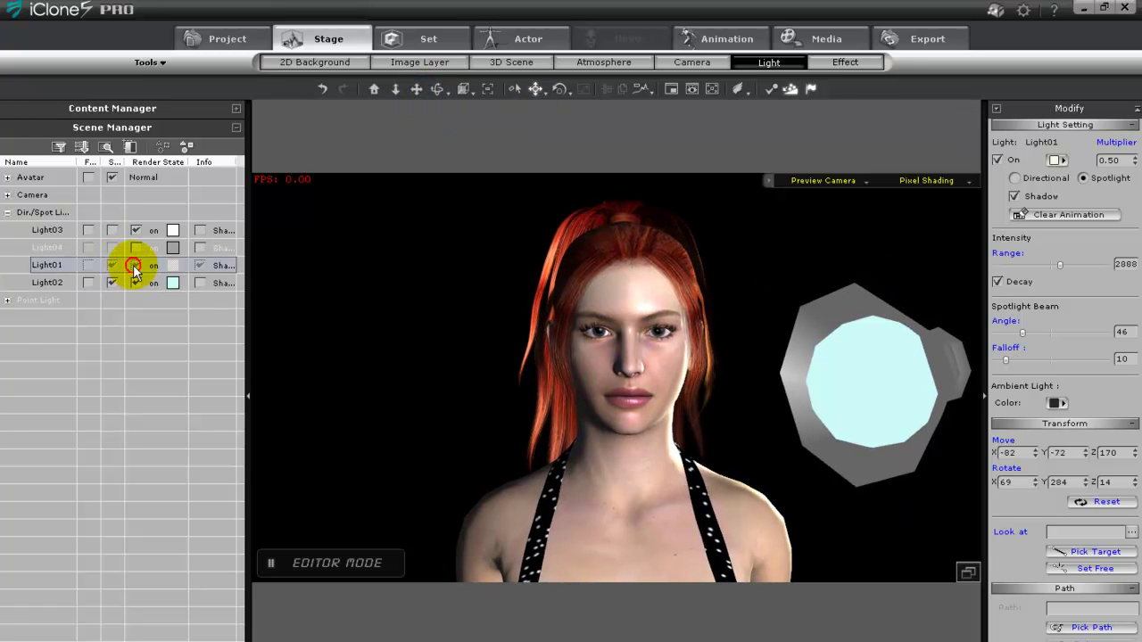
click(136, 231)
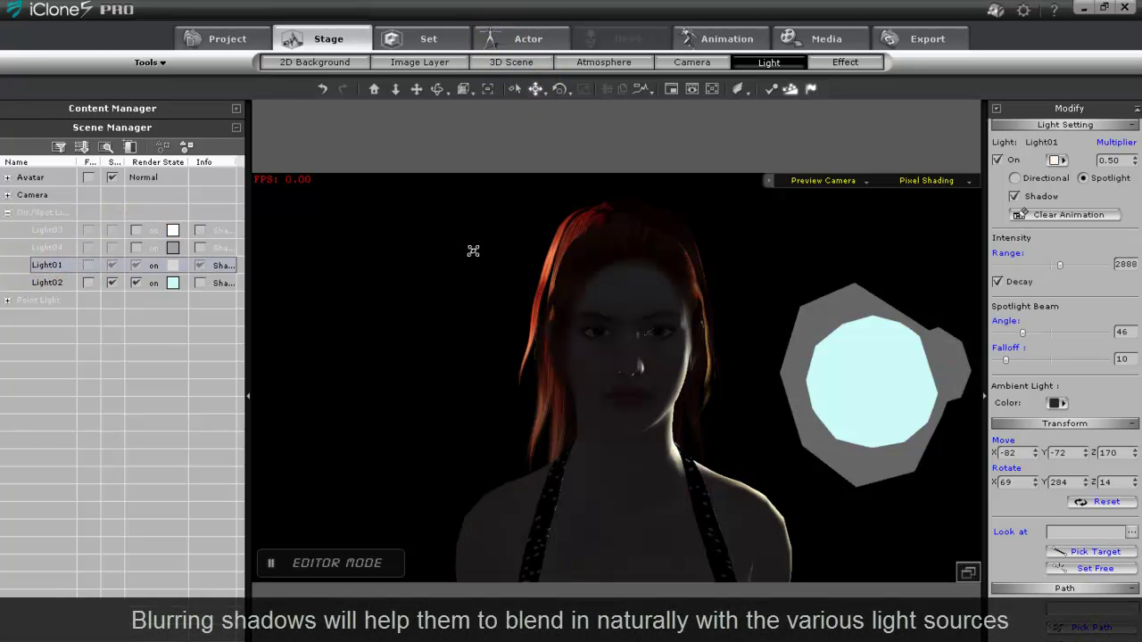
drag(423, 319, 697, 302)
click(111, 270)
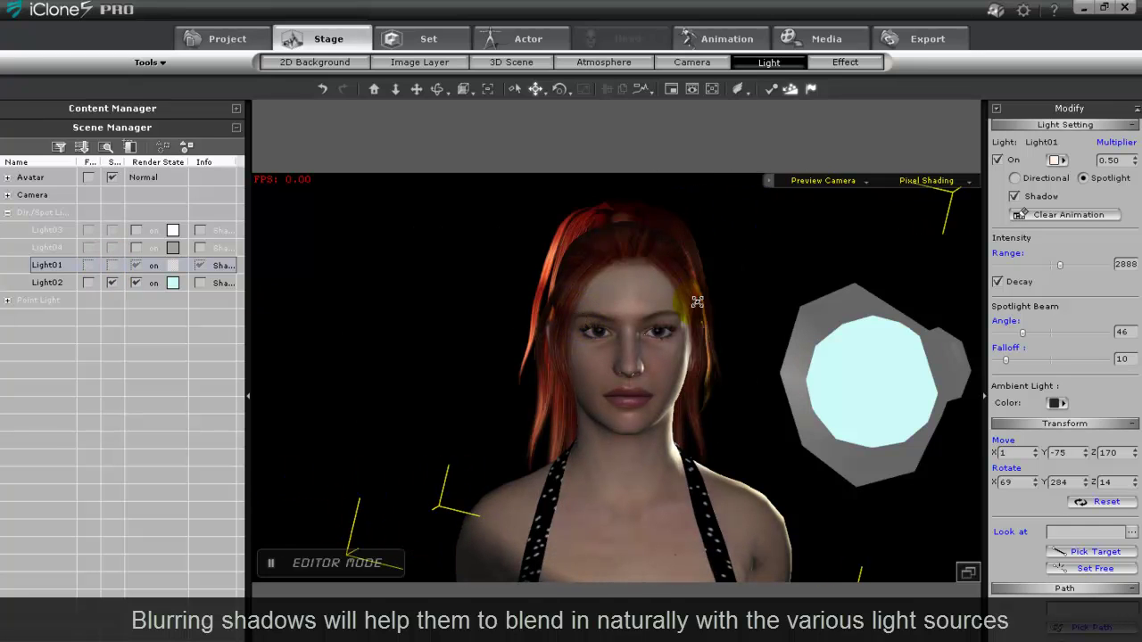
- Give Light01 a self-cast shadow with blur enabled at level 2 and opacity 40
scroll(1065, 357, down, 10)
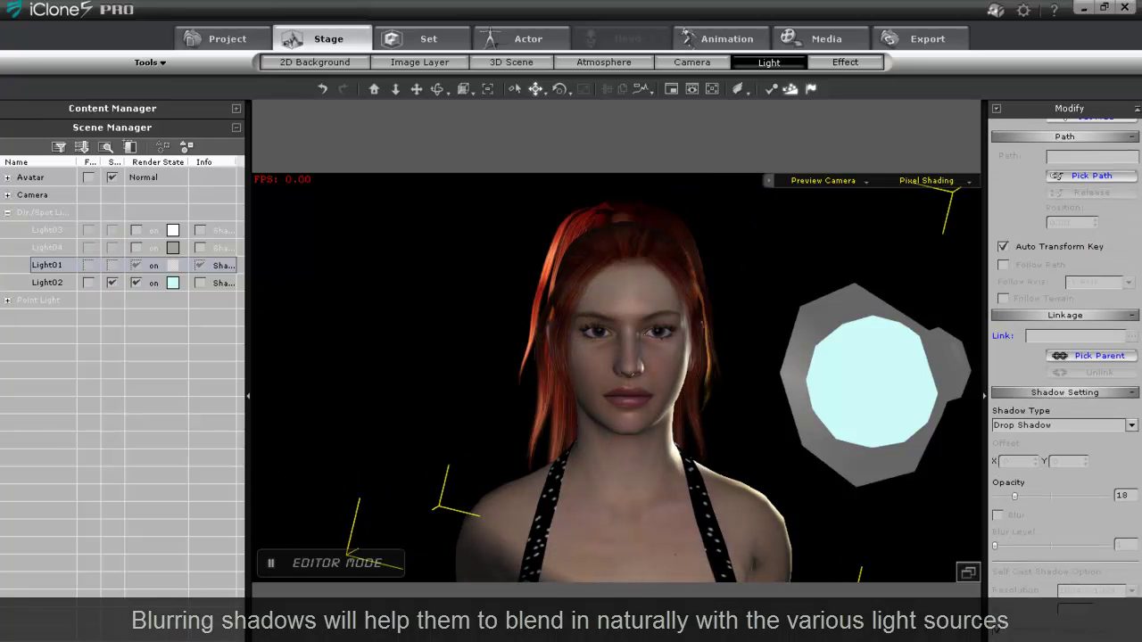
click(1131, 426)
click(1024, 450)
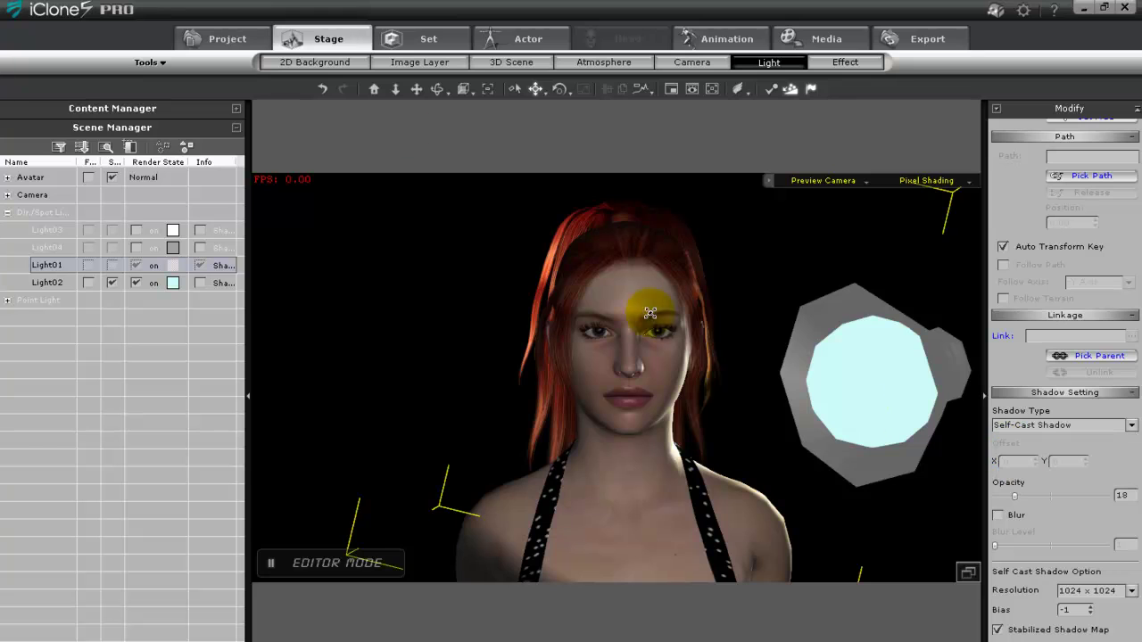
scroll(658, 389, up, 6)
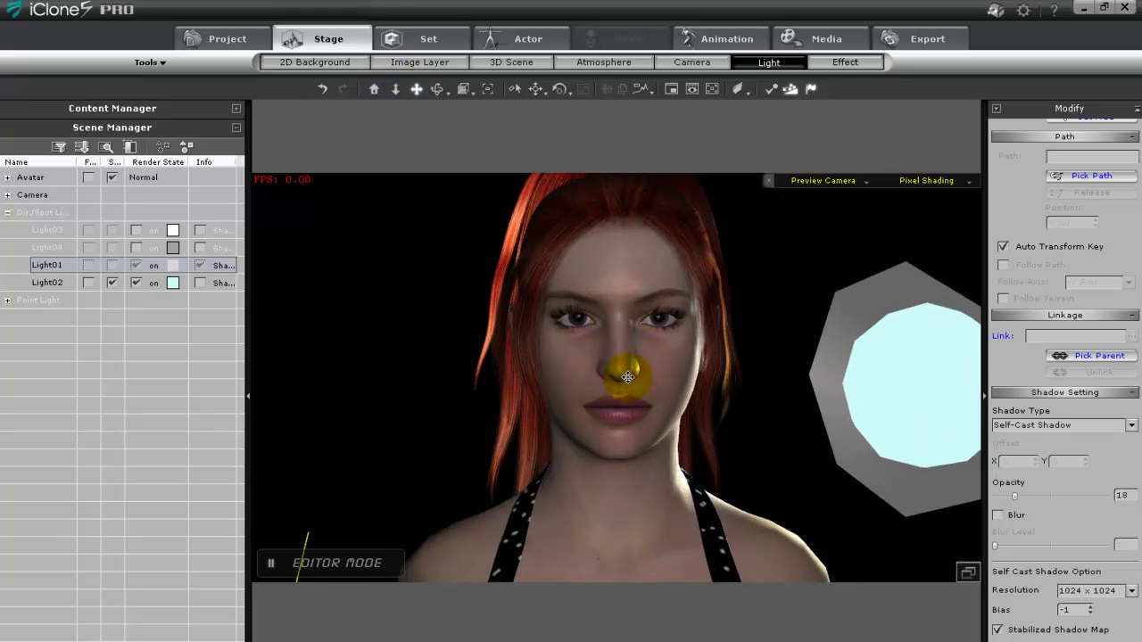
click(722, 365)
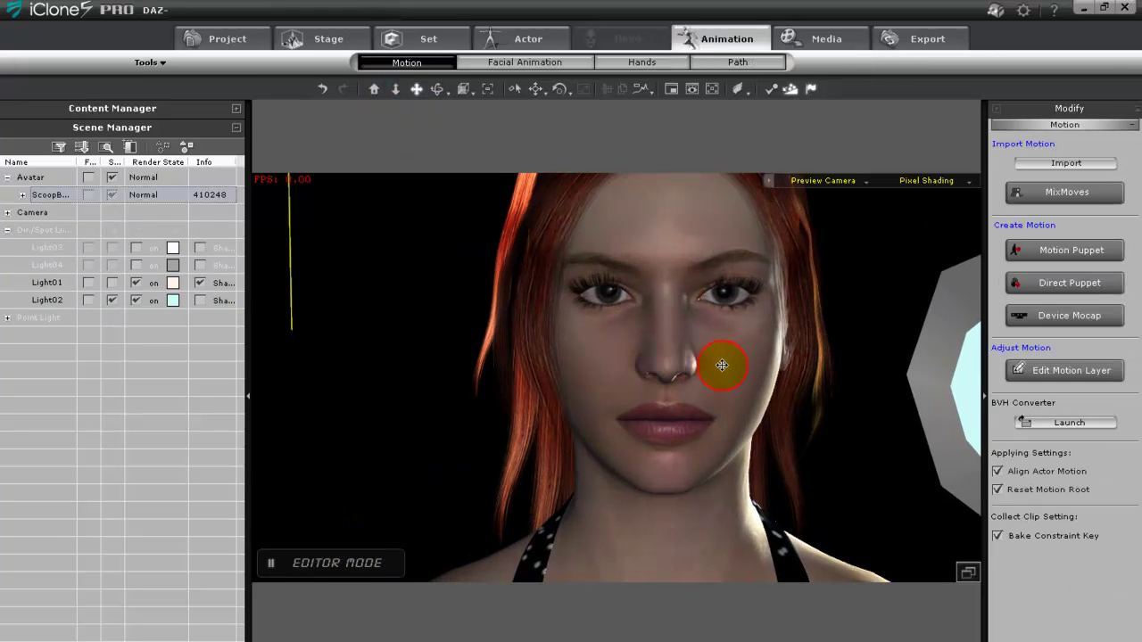
click(157, 283)
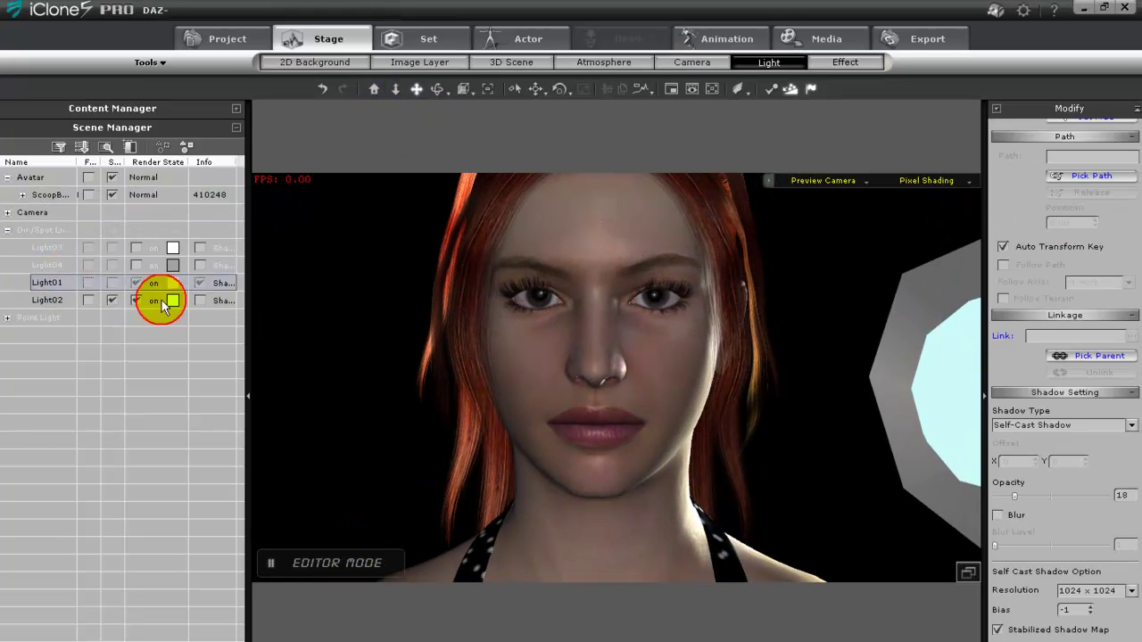
click(7, 317)
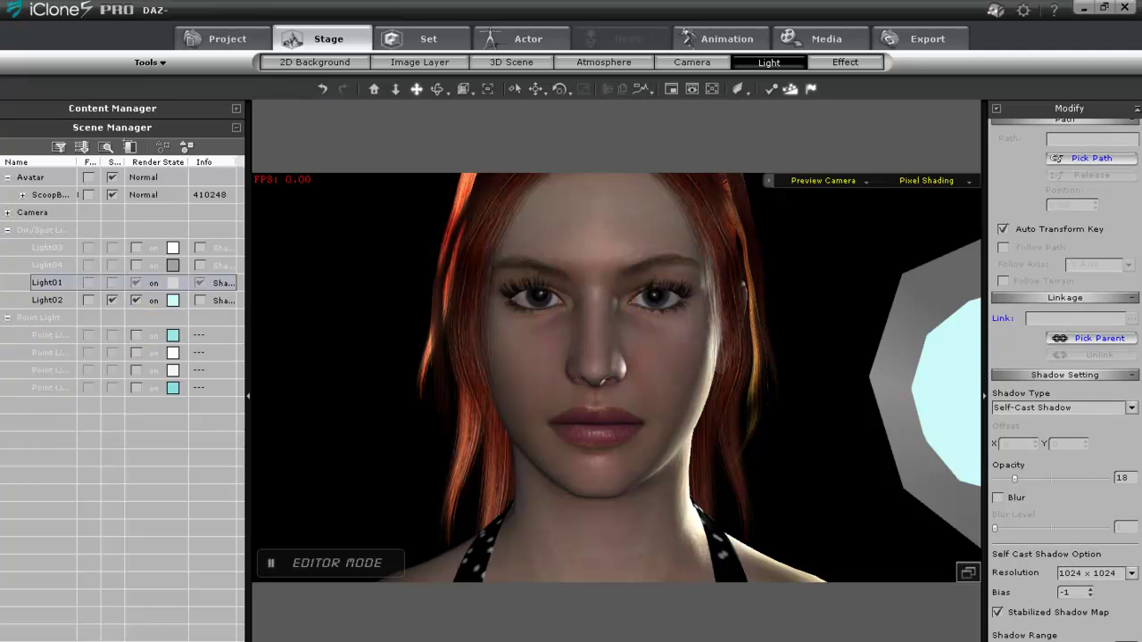
click(1000, 499)
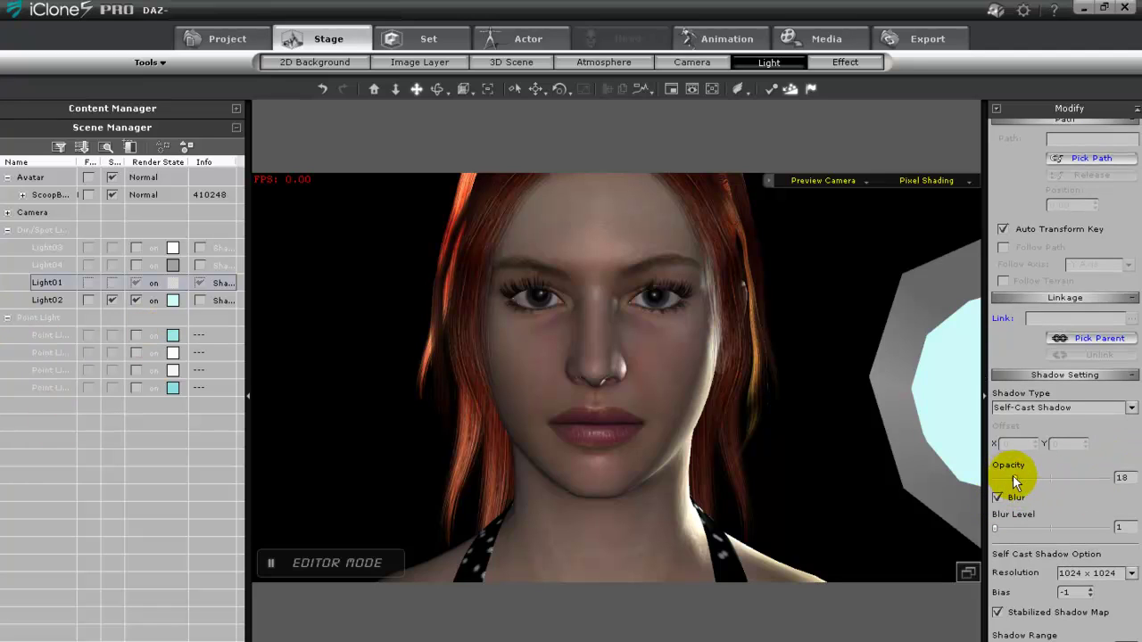
drag(1034, 480, 1048, 478)
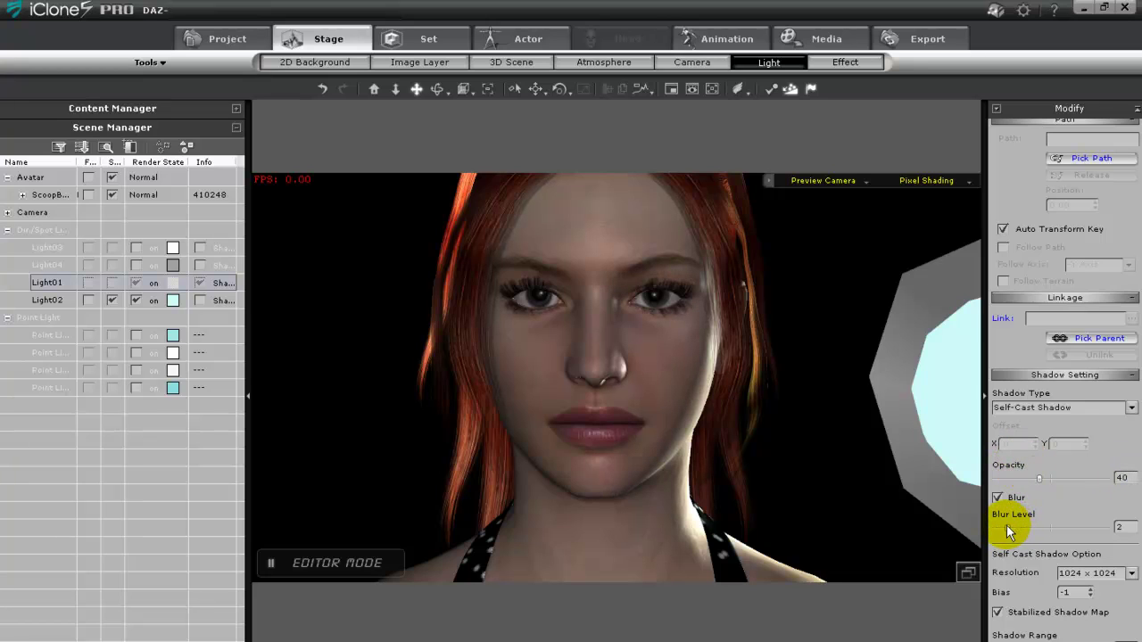
- Switch on the second point light and place it in front of the face
click(135, 336)
click(136, 353)
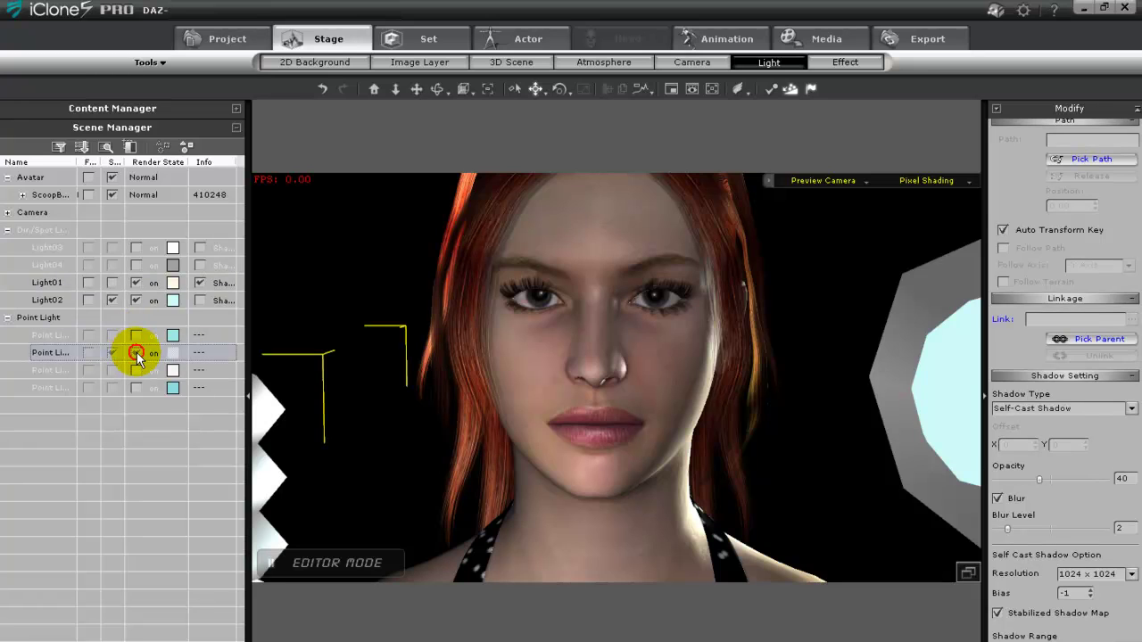
click(305, 188)
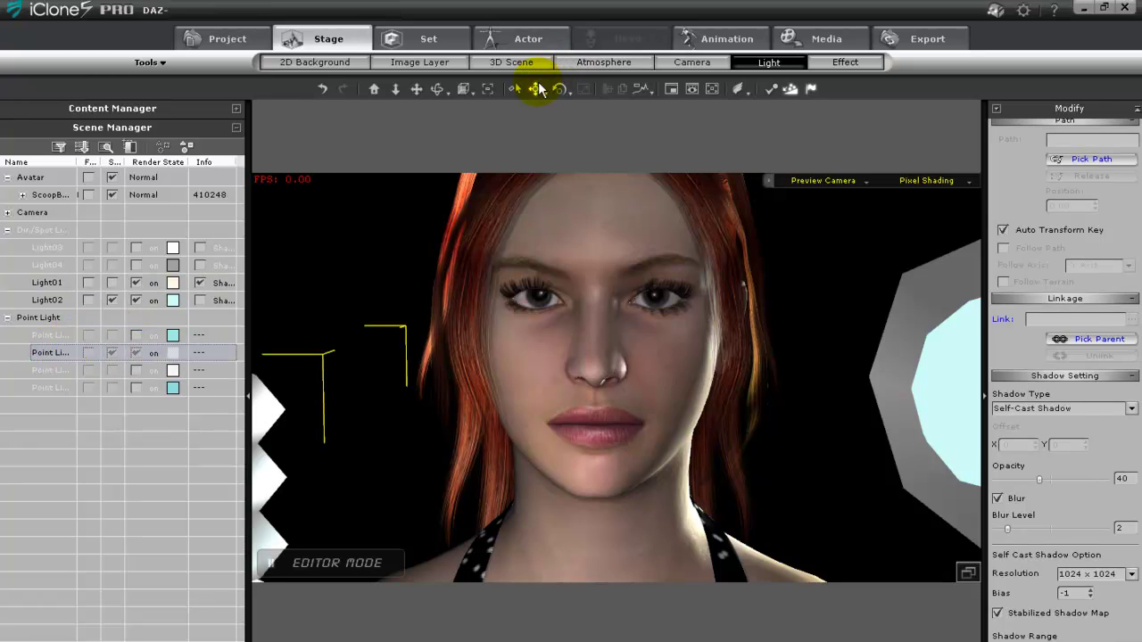
drag(303, 455, 317, 458)
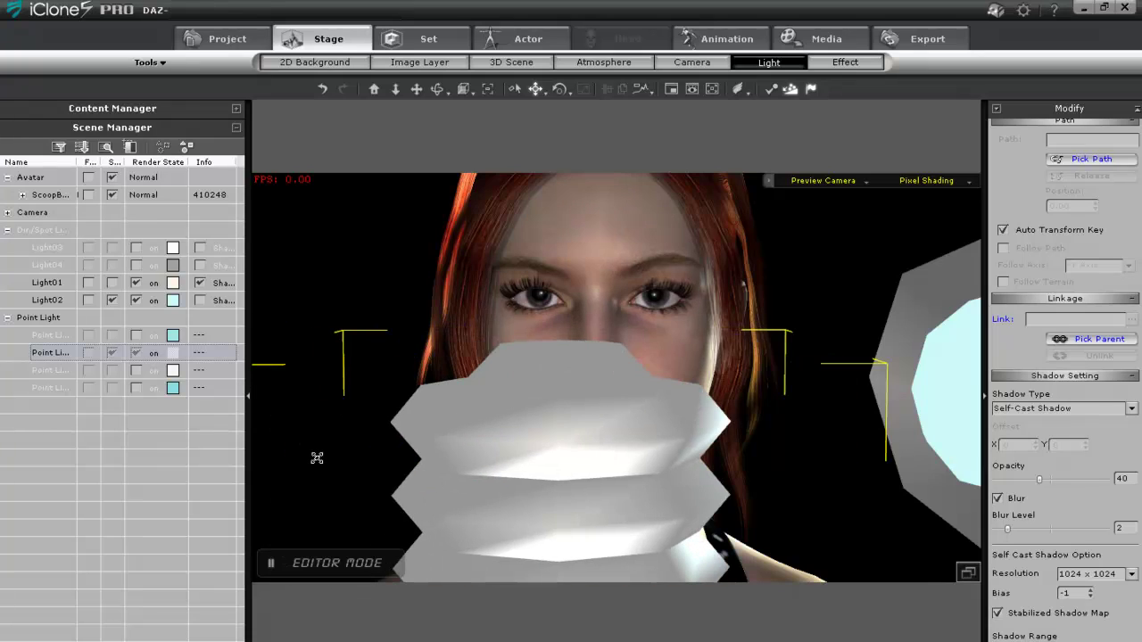
click(111, 353)
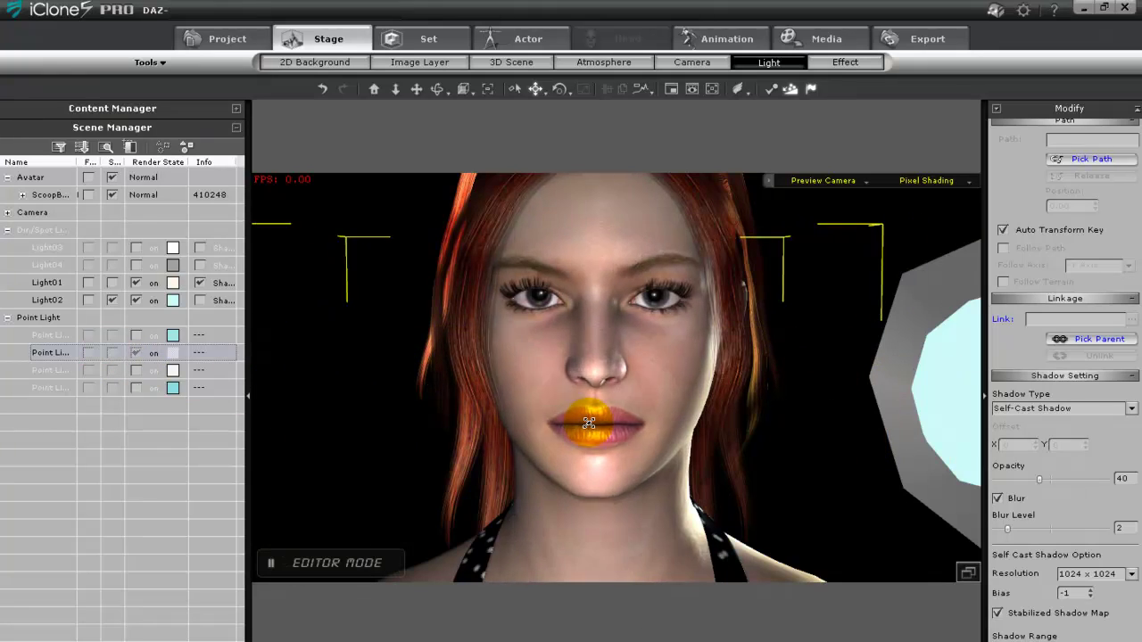
- Set Light01's shadow resolution to 4096 x 4096 and adjust the light's position on the face
click(49, 278)
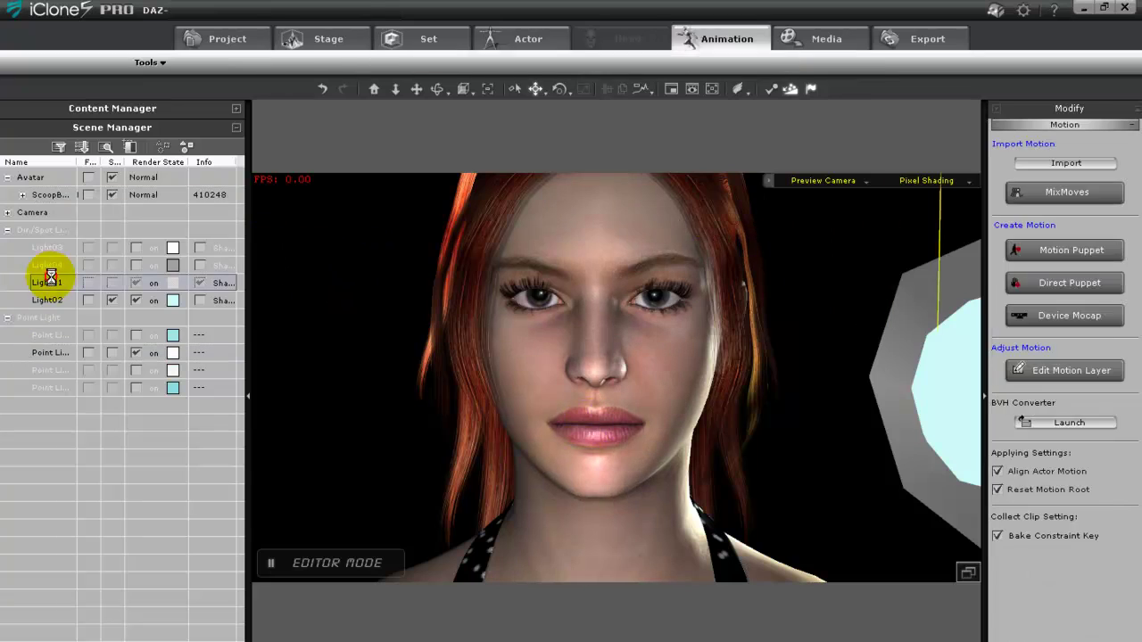
click(514, 323)
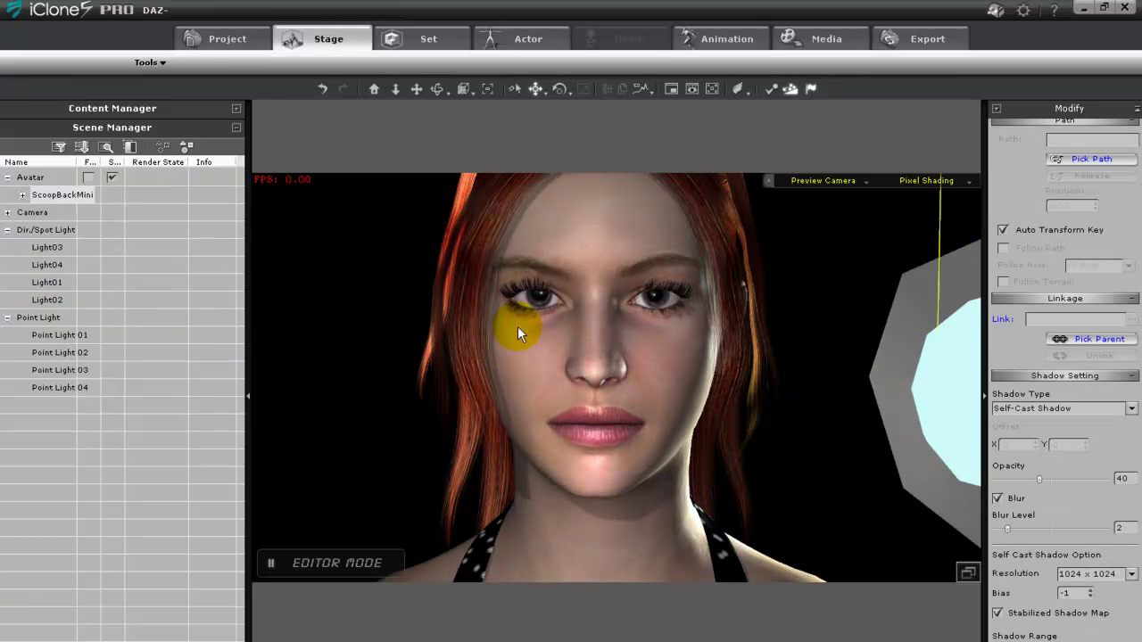
middle_drag(507, 306, 599, 331)
click(52, 284)
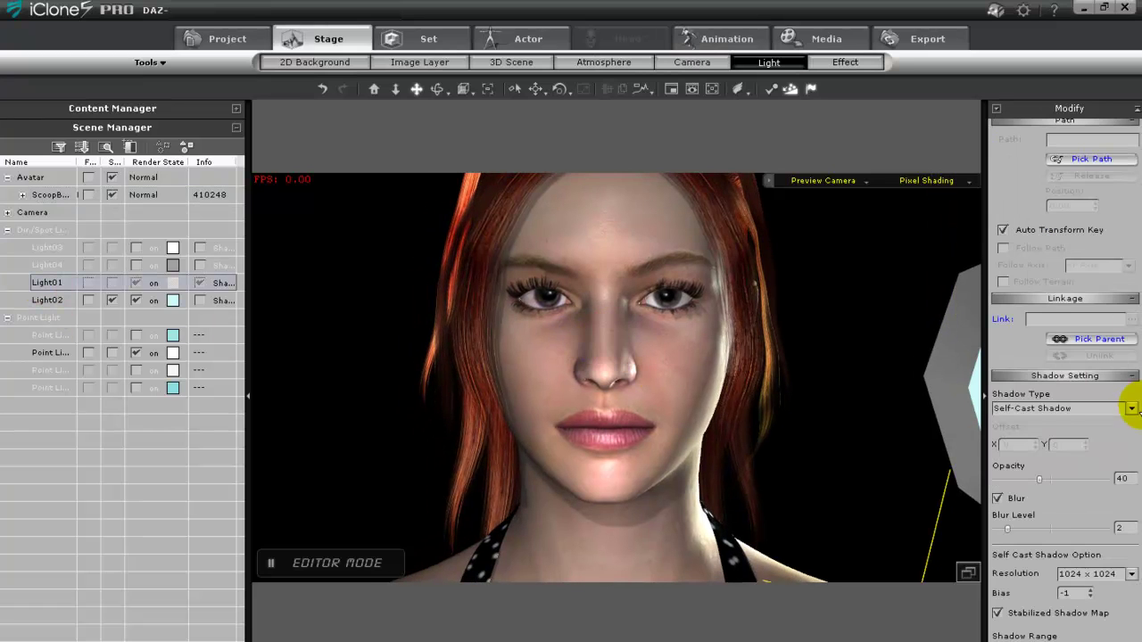
click(1116, 573)
click(1077, 620)
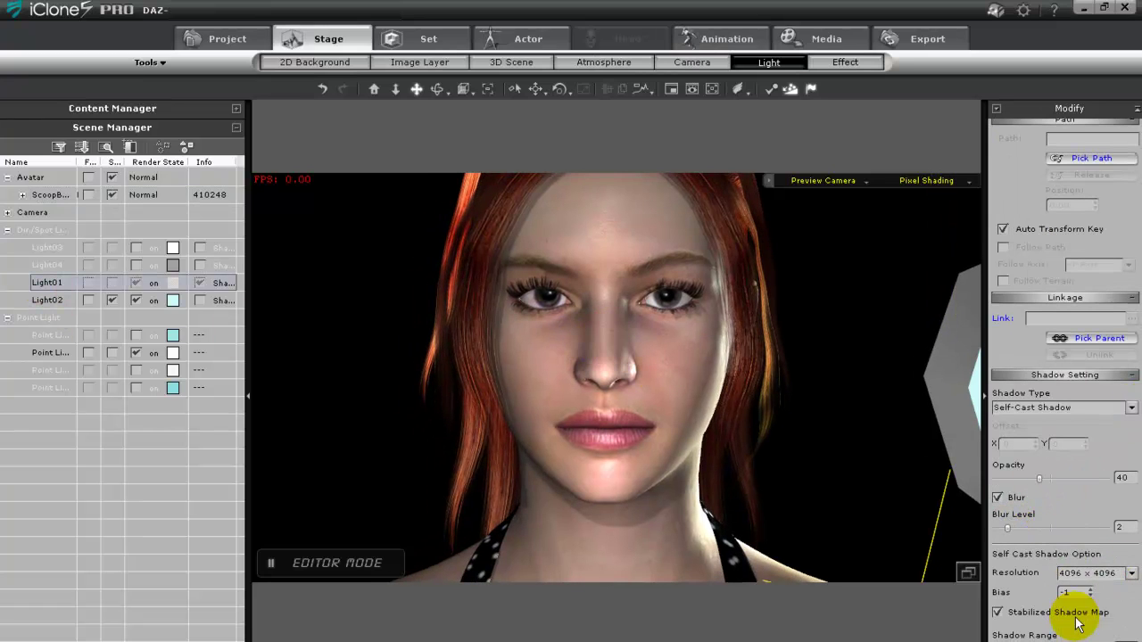
click(416, 88)
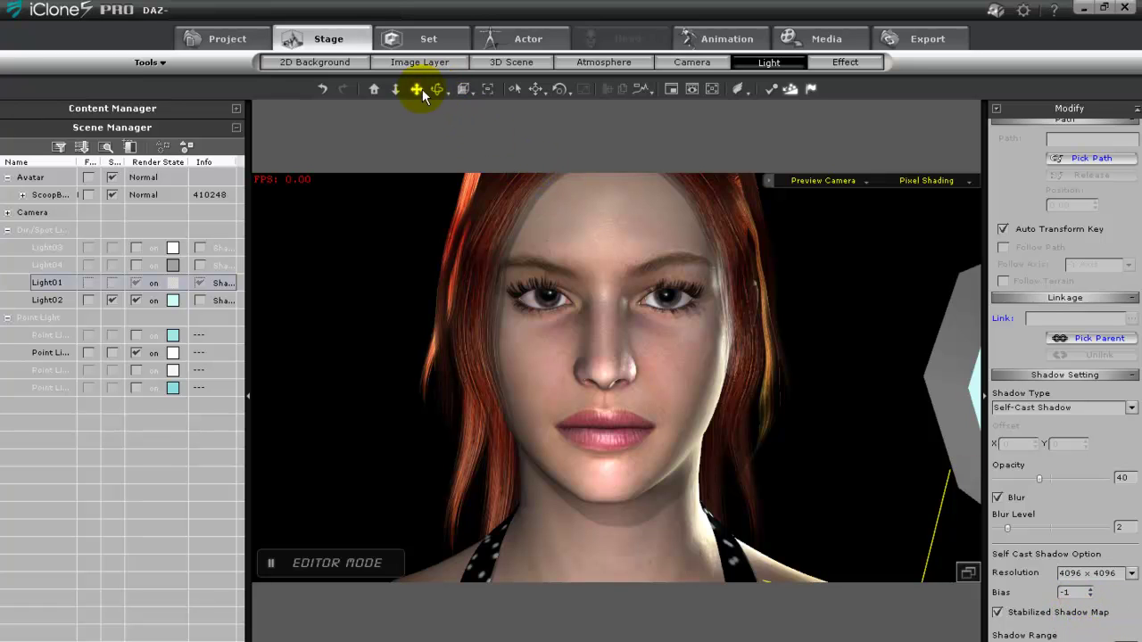
mouse_move(675, 331)
mouse_down()
mouse_move(617, 406)
mouse_move(630, 337)
mouse_up()
- Undo the last move and add Prop0 from the Set props library
click(625, 331)
key(ctrl+z)
key(ctrl+z)
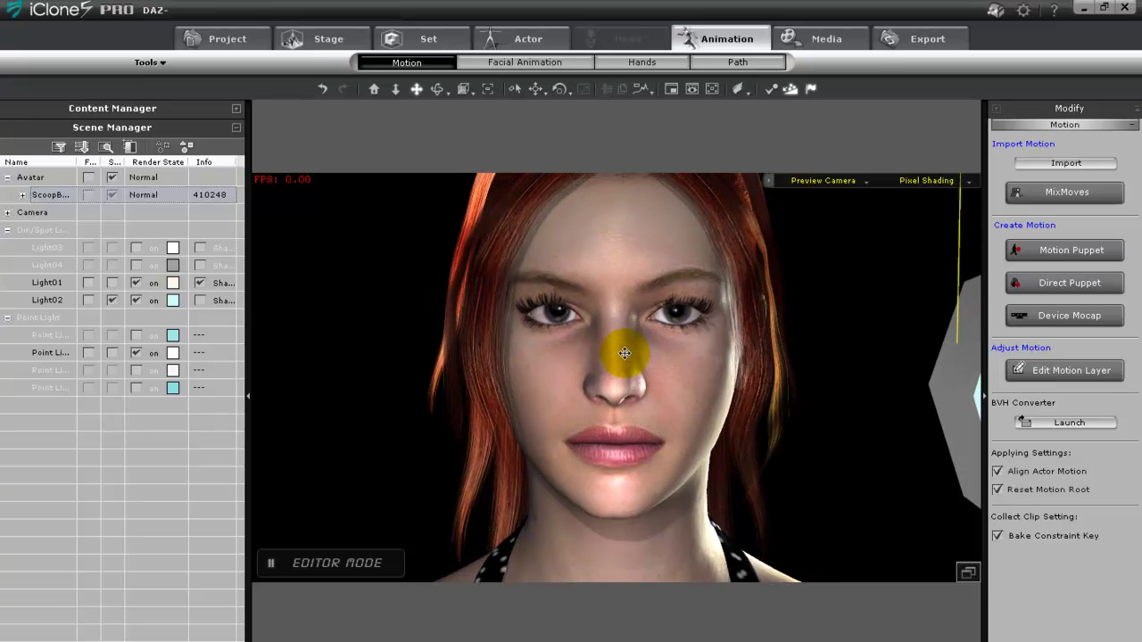
click(394, 43)
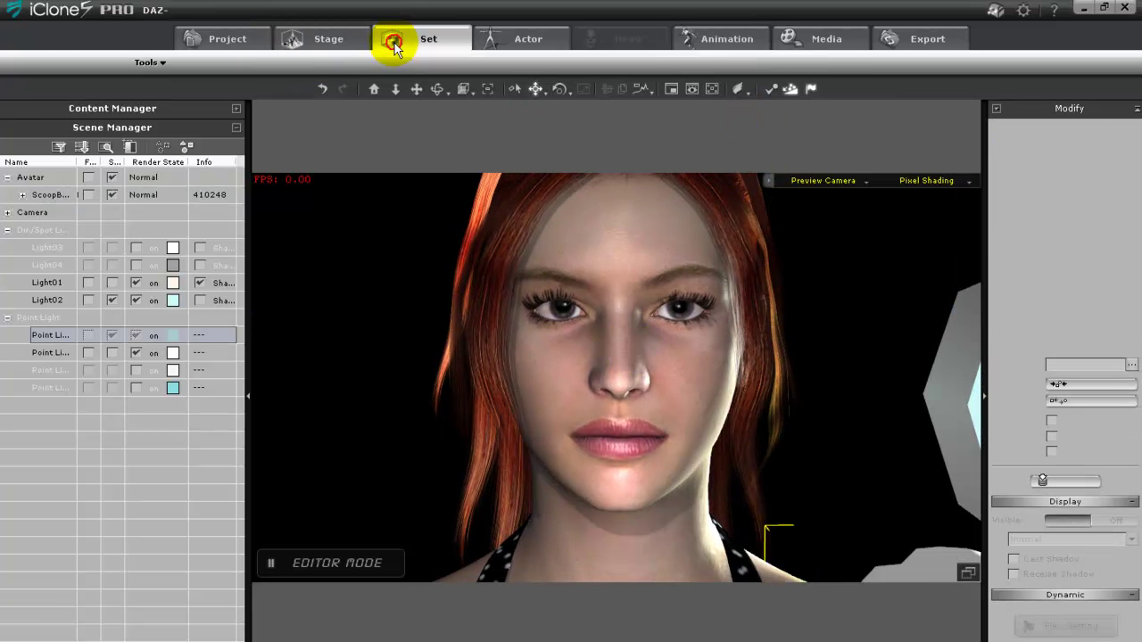
click(238, 130)
double_click(108, 191)
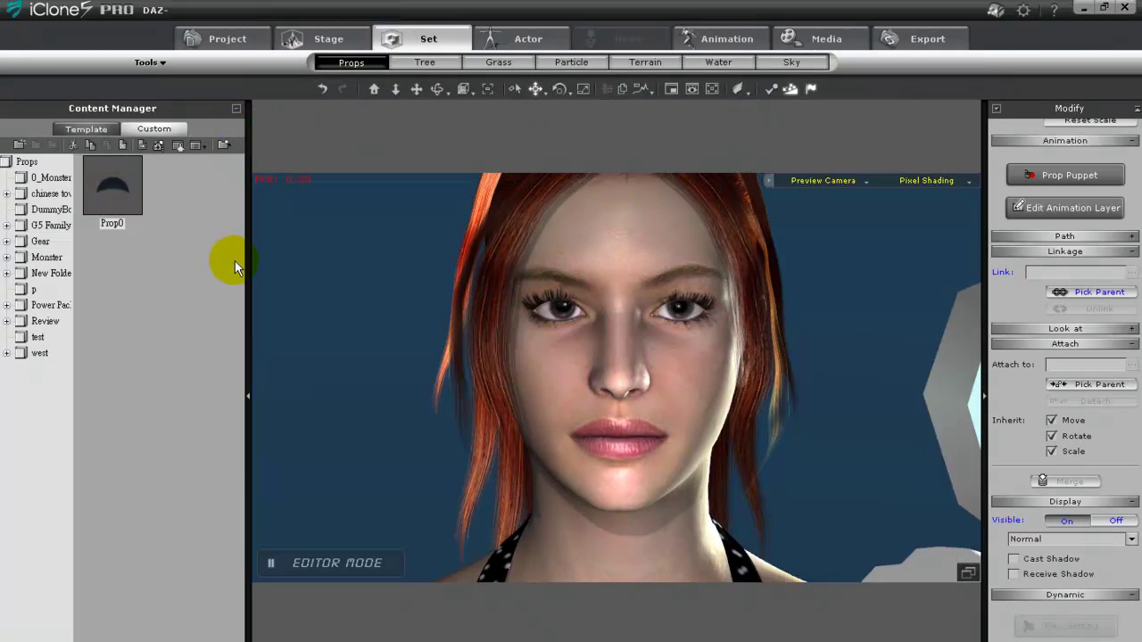
- Turn on black fog from 100 to 1000 that also affects the sky
click(329, 38)
click(603, 62)
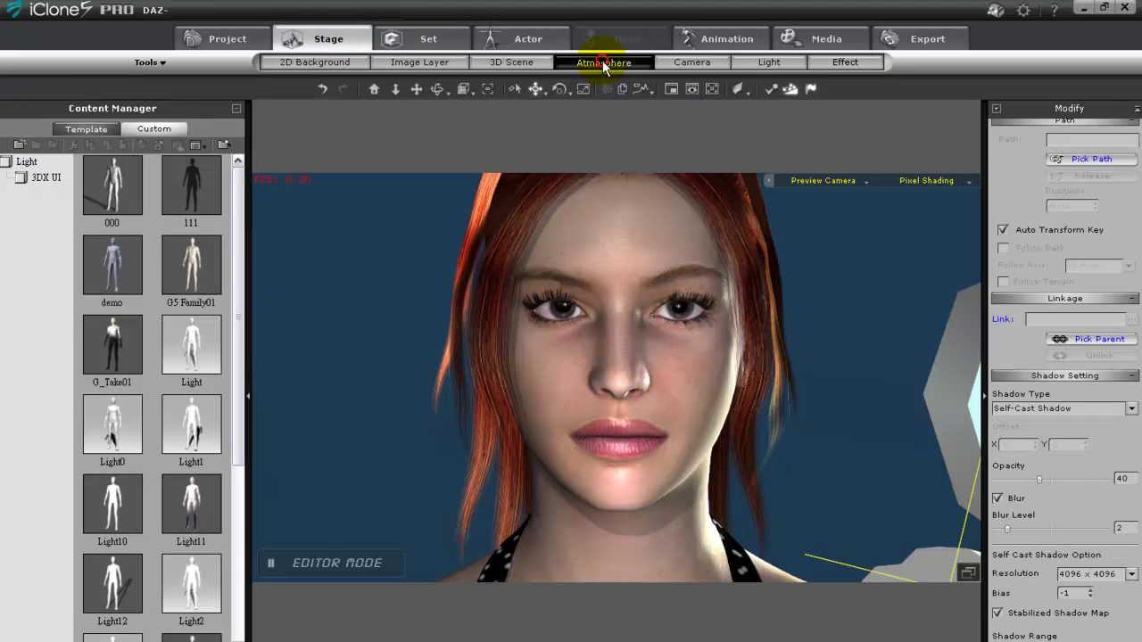
click(998, 356)
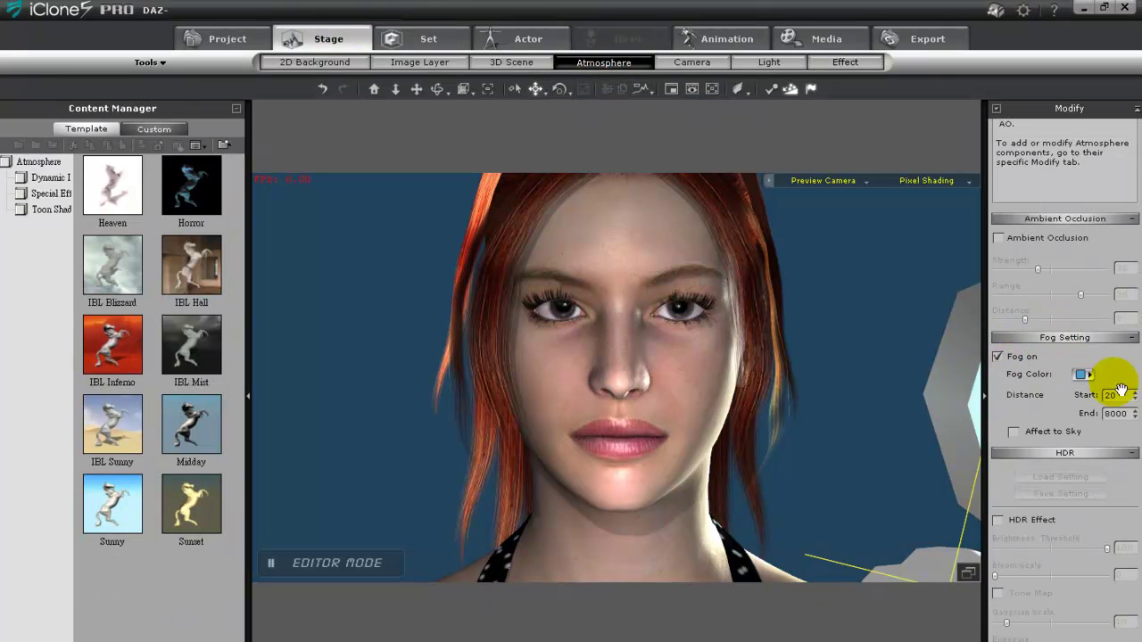
click(1083, 375)
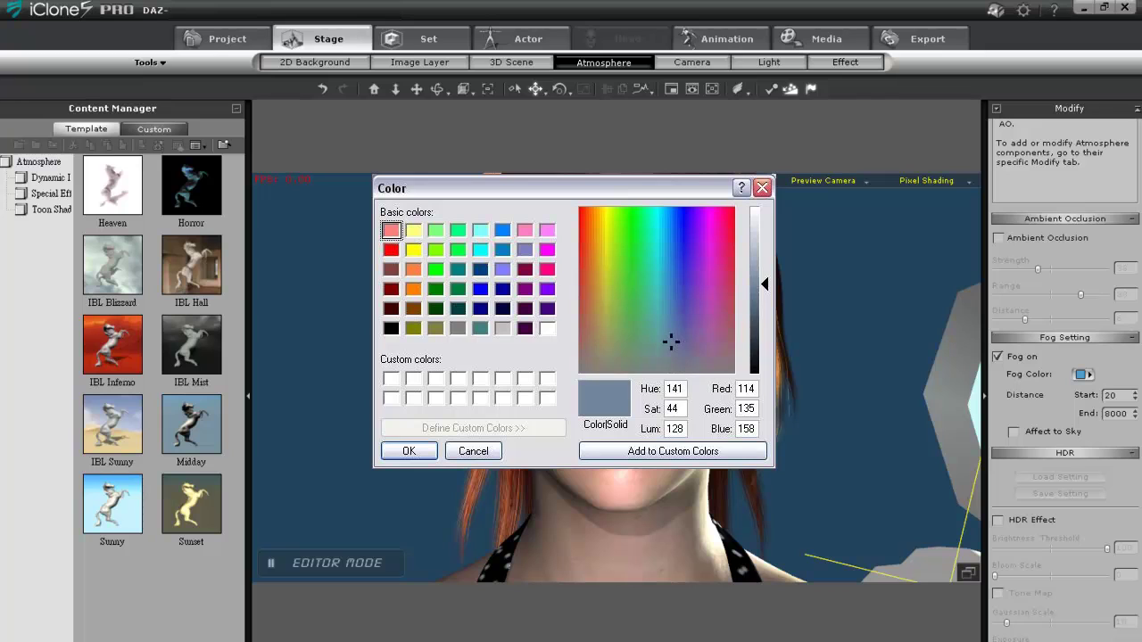
click(409, 450)
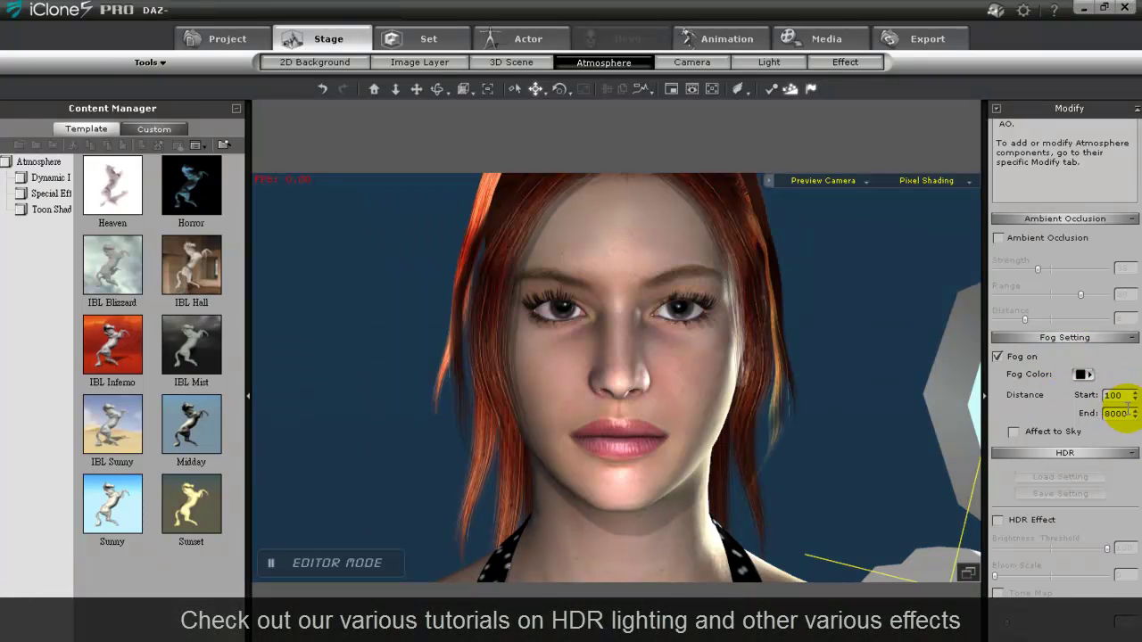
text(1)
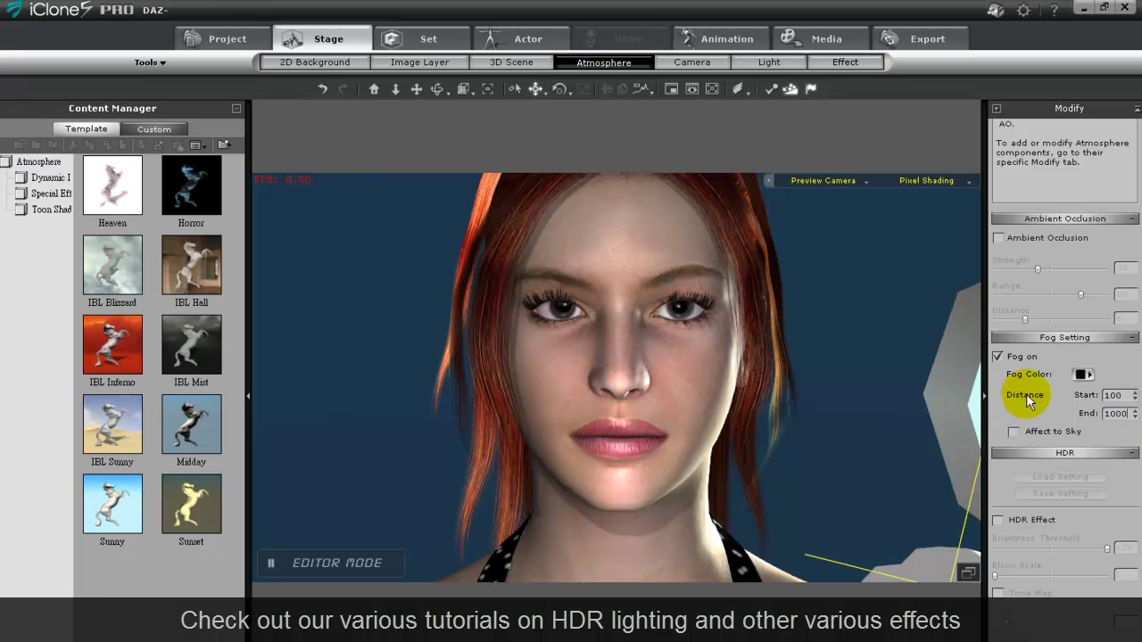
click(1014, 431)
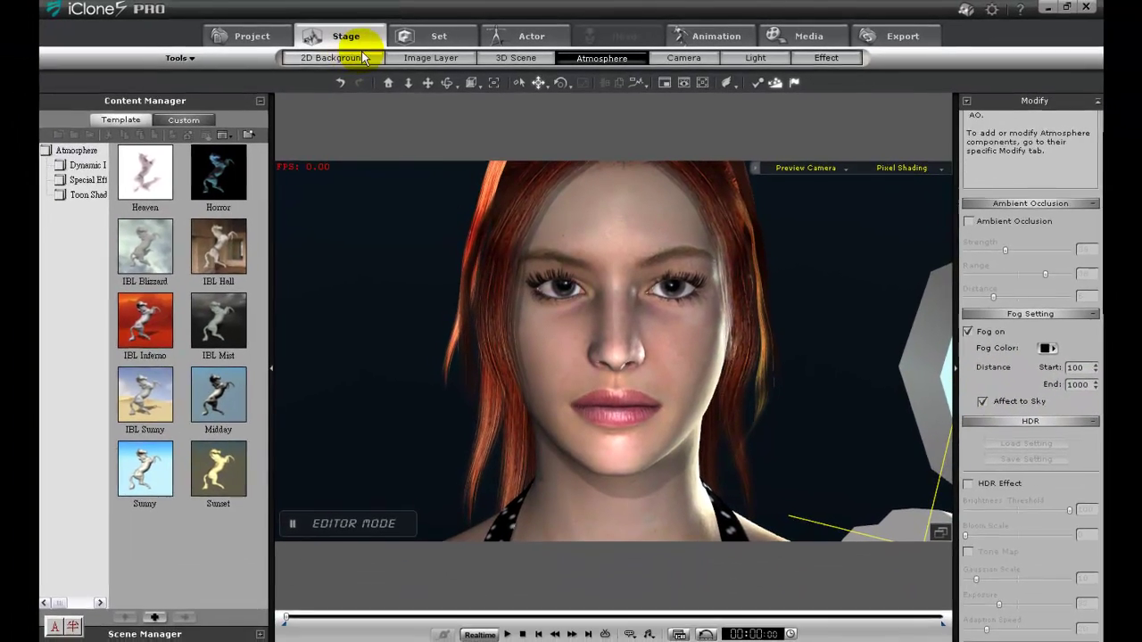
drag(628, 332, 602, 328)
- Set the avatar to Look at Cam with the look-at weight shifted toward Eye
click(525, 37)
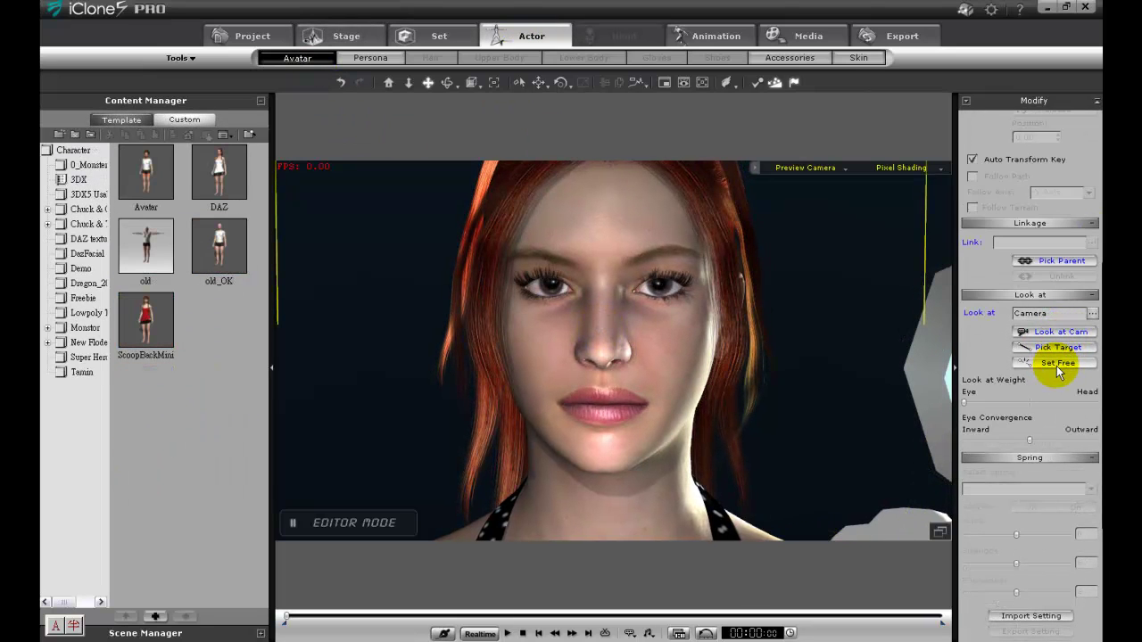
click(1051, 332)
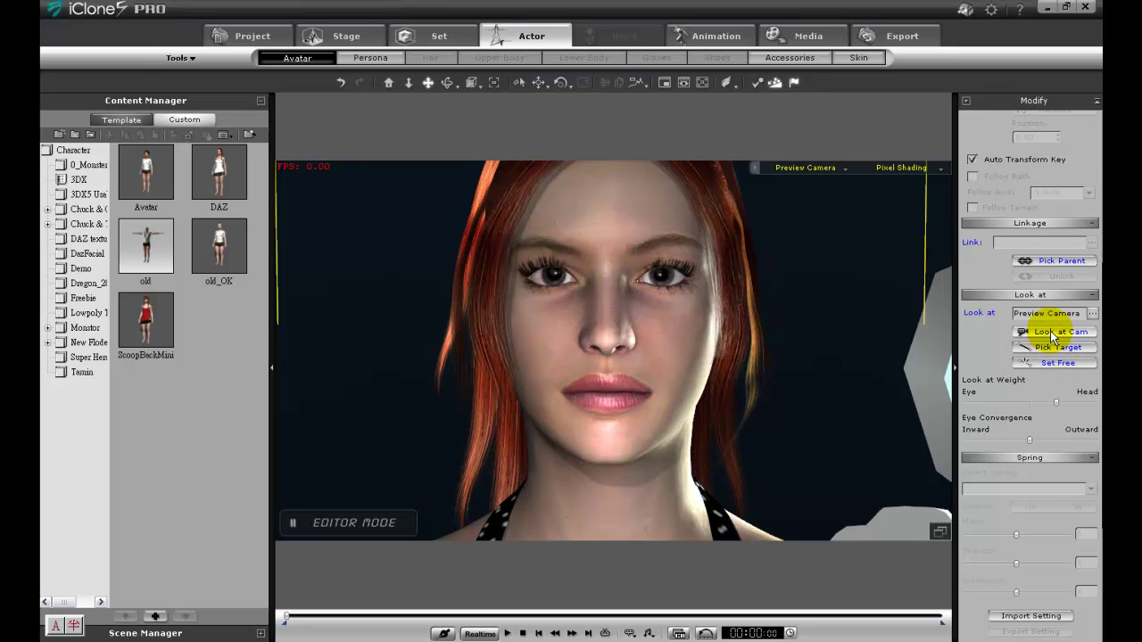
drag(1055, 403, 962, 403)
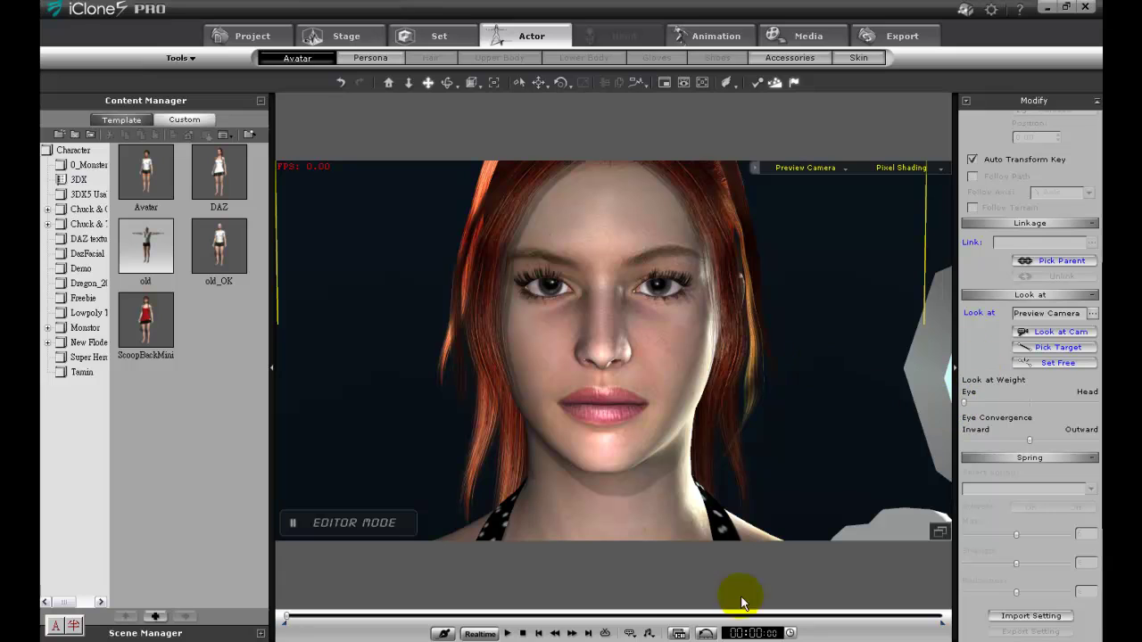